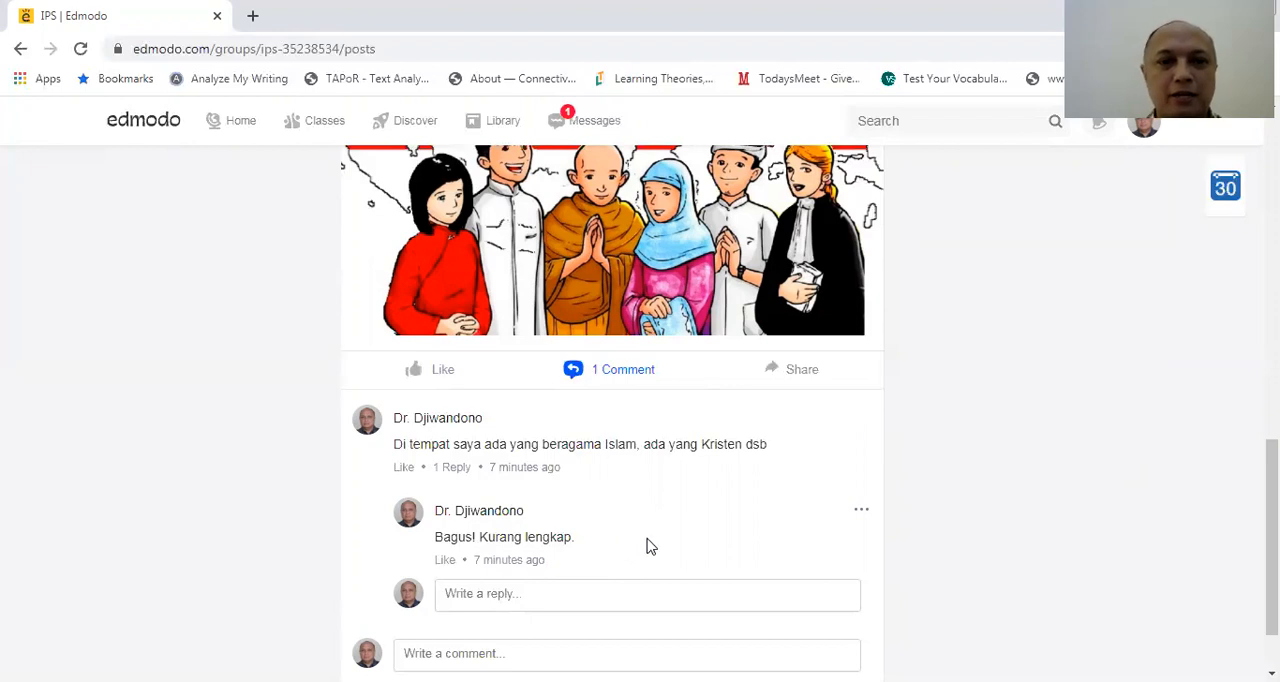
Review the KEBERAGAMAN BUDAYA post with its picture, instructions and comment thread in the class feed
{"action": "left_click_drag", "start_coordinate": [1272, 540], "coordinate": [1272, 471]}
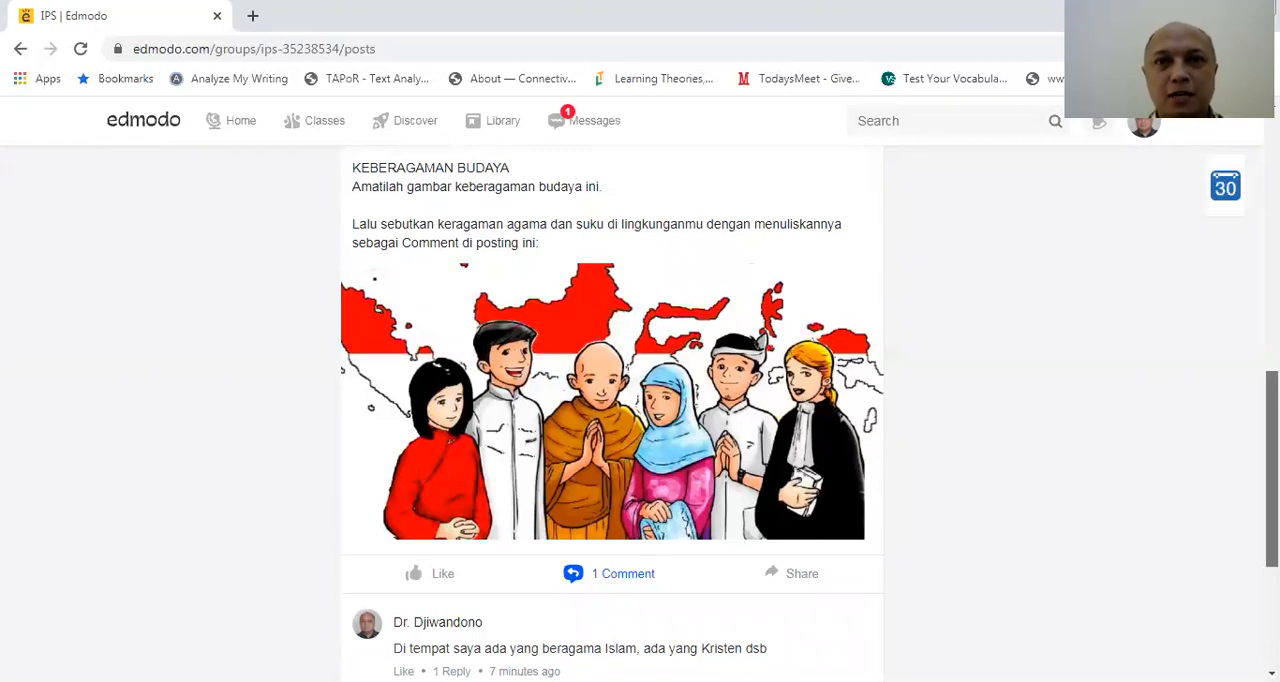
{"action": "left_click_drag", "start_coordinate": [1272, 469], "coordinate": [1272, 470]}
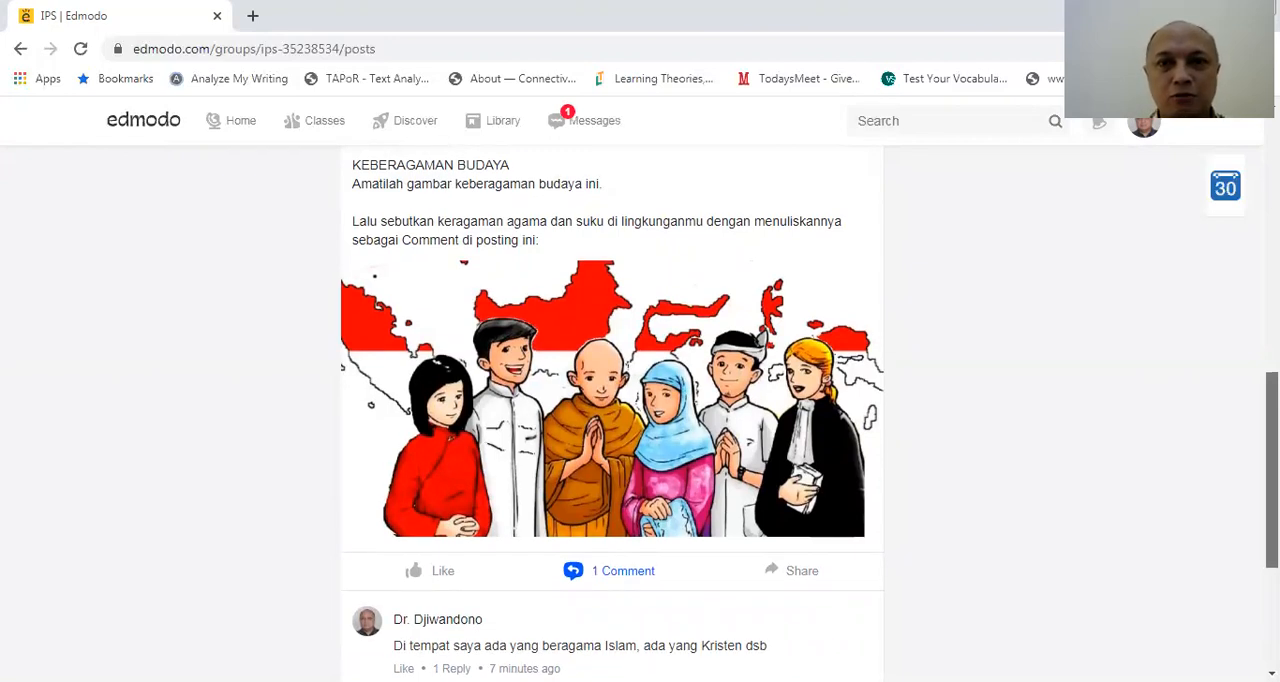
{"action": "left_click_drag", "start_coordinate": [1272, 470], "coordinate": [1272, 436]}
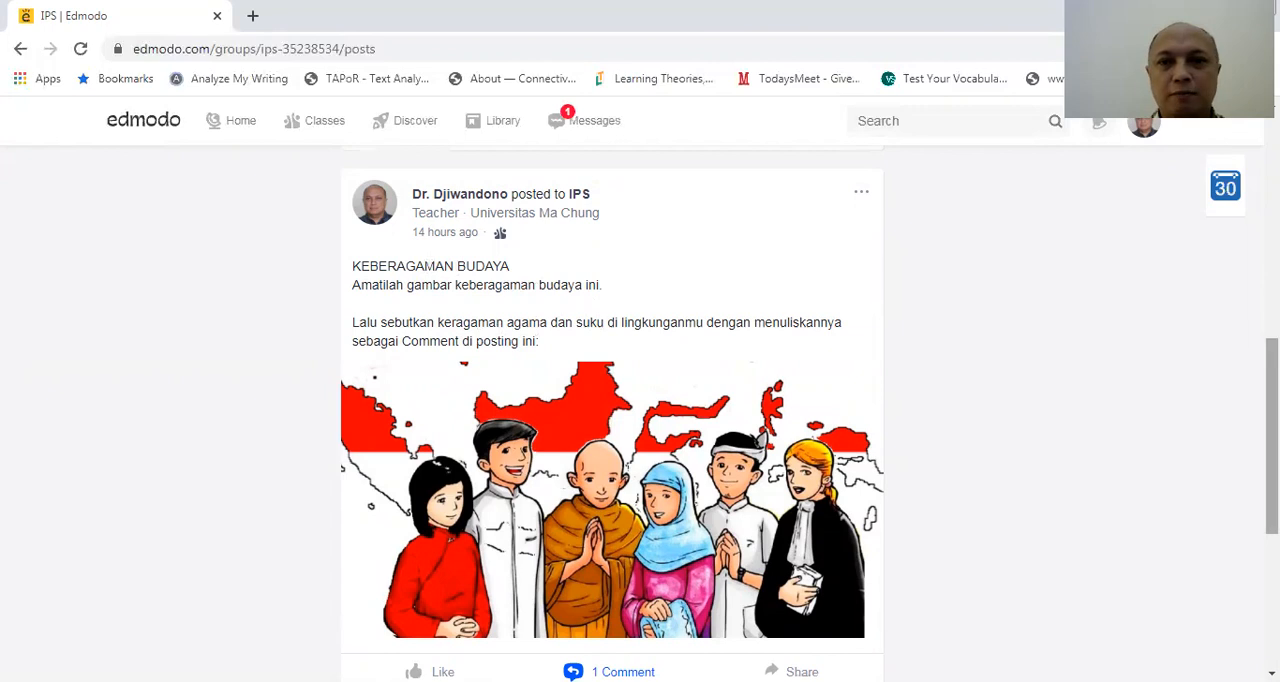
{"action": "scroll", "coordinate": [612, 413], "scroll_direction": "down", "scroll_amount": 3}
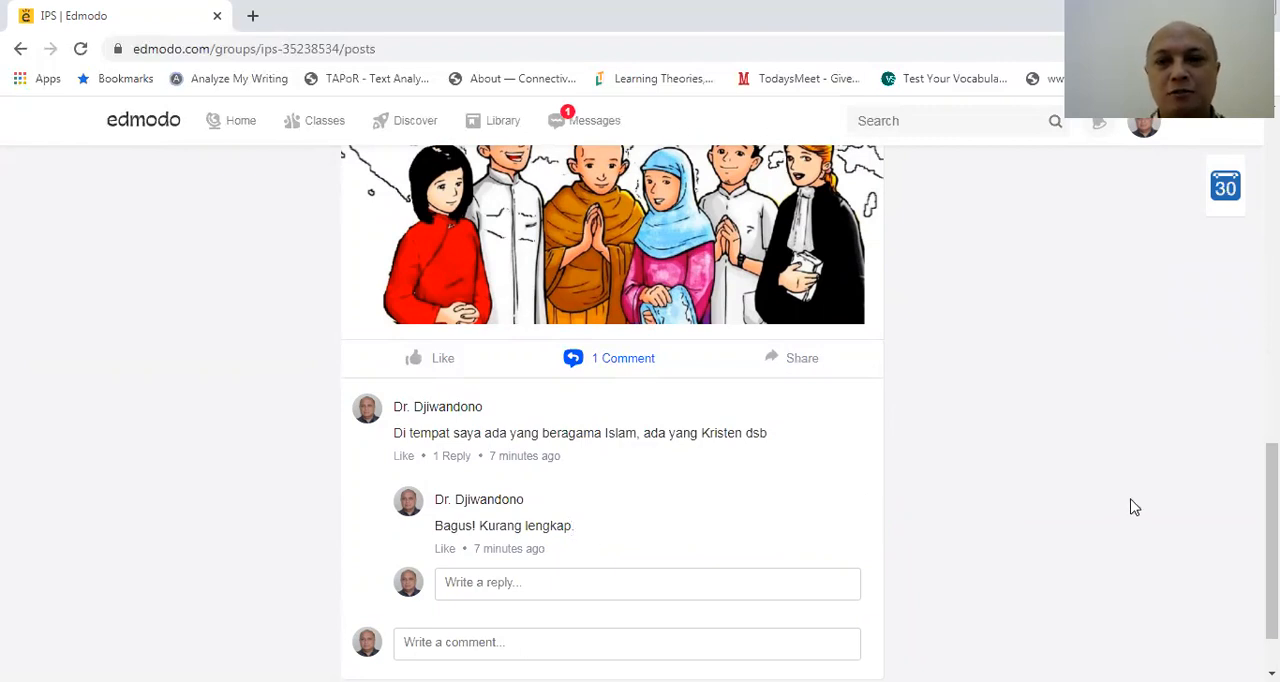
{"action": "left_click_drag", "start_coordinate": [1272, 512], "coordinate": [1272, 238]}
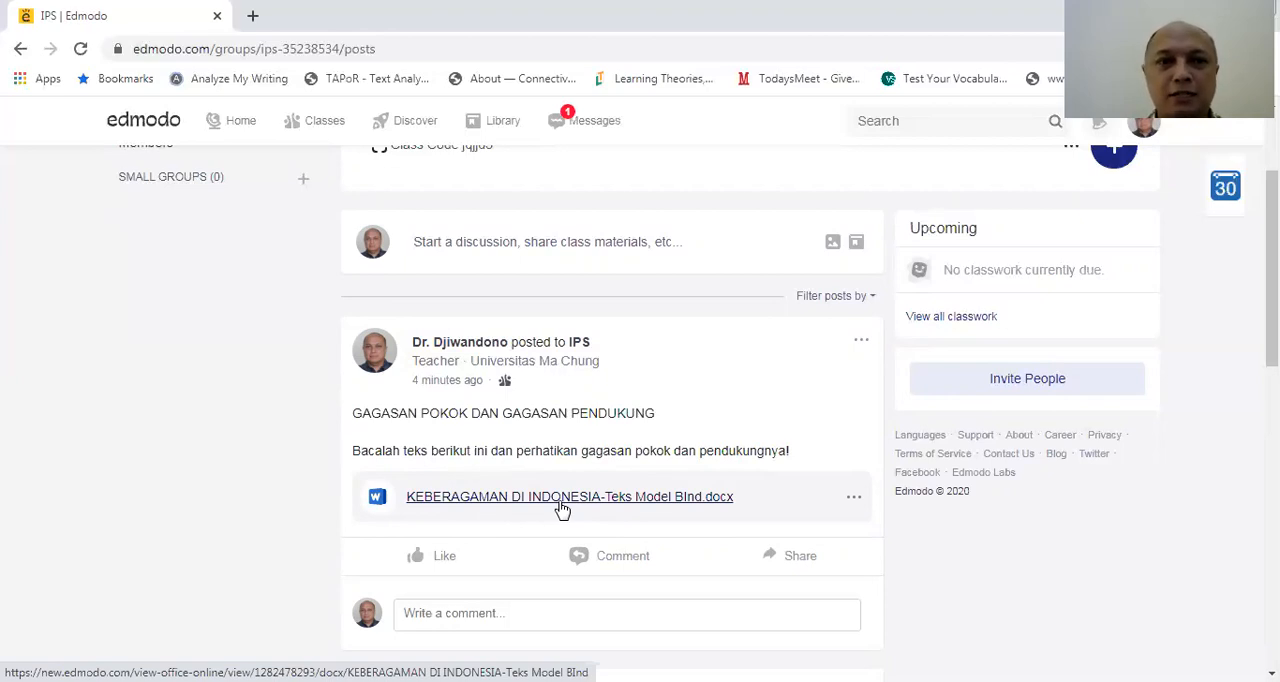
Post the comment "Bu guru, apa maksud kata "integrasi" di kalimat kedua?" on the GAGASAN POKOK DAN GAGASAN PENDUKUNG post
{"action": "left_click_drag", "start_coordinate": [1272, 306], "coordinate": [1272, 364]}
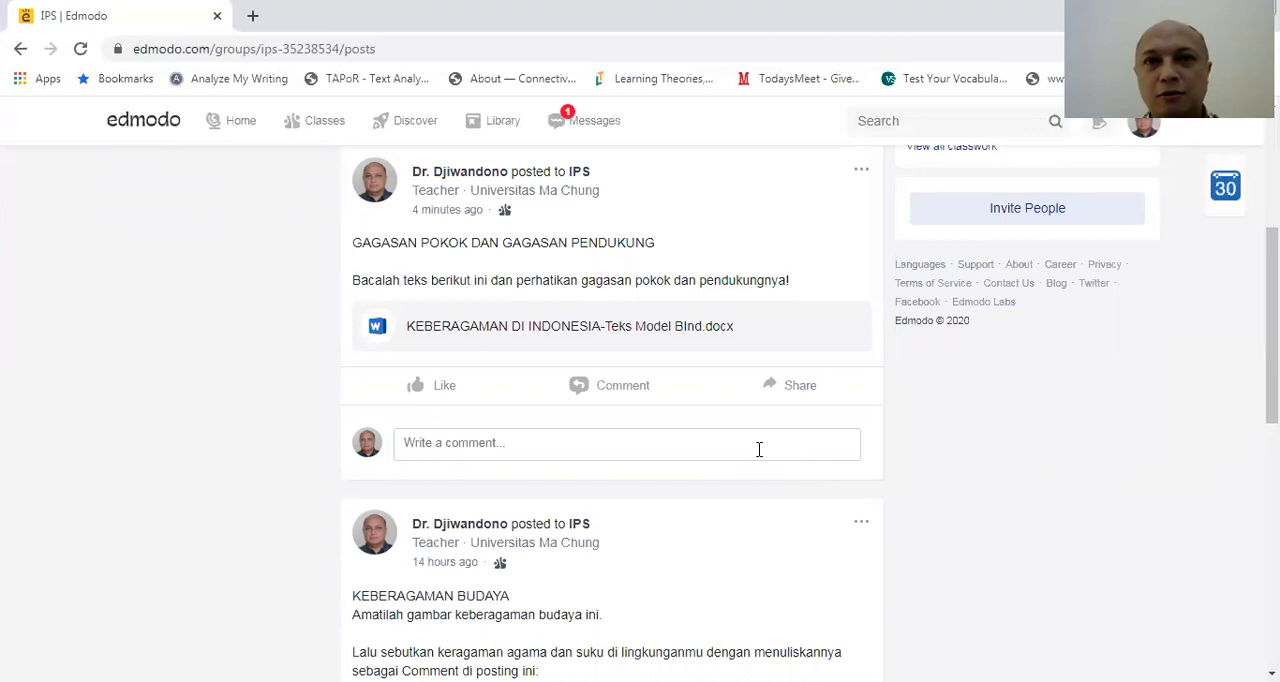
{"action": "left_click", "coordinate": [509, 445]}
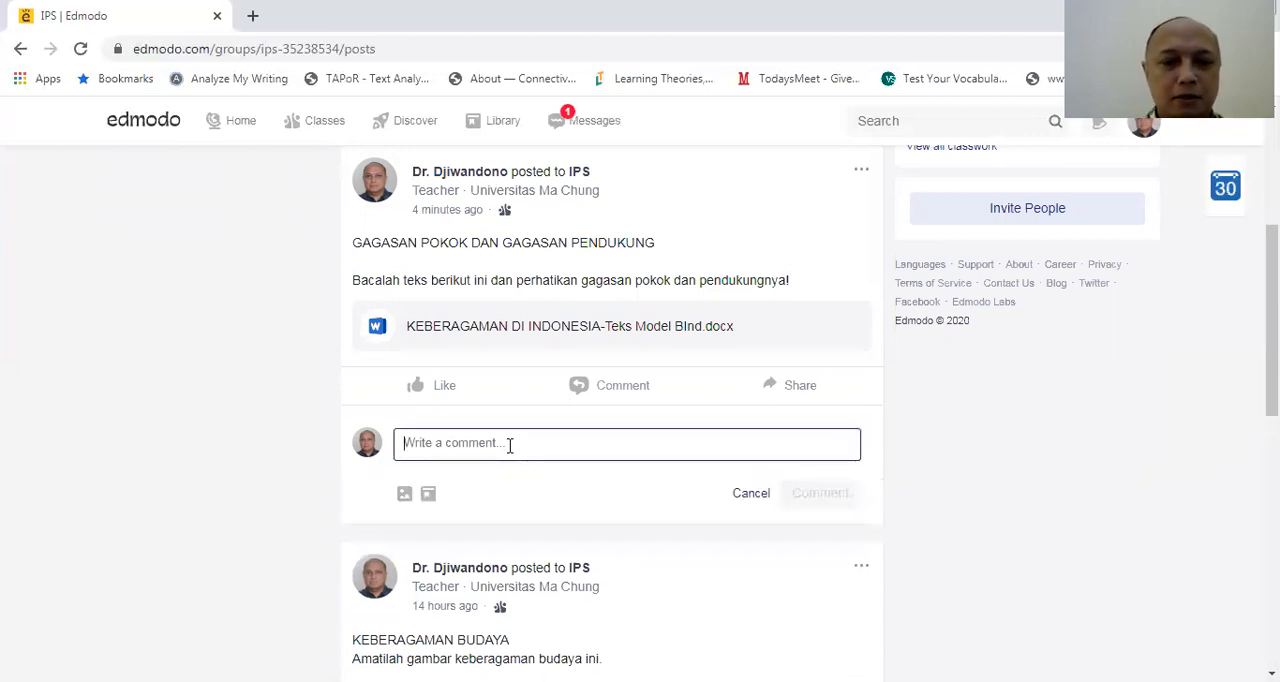
{"action": "type", "text": "Bu guru, apa maksud"}
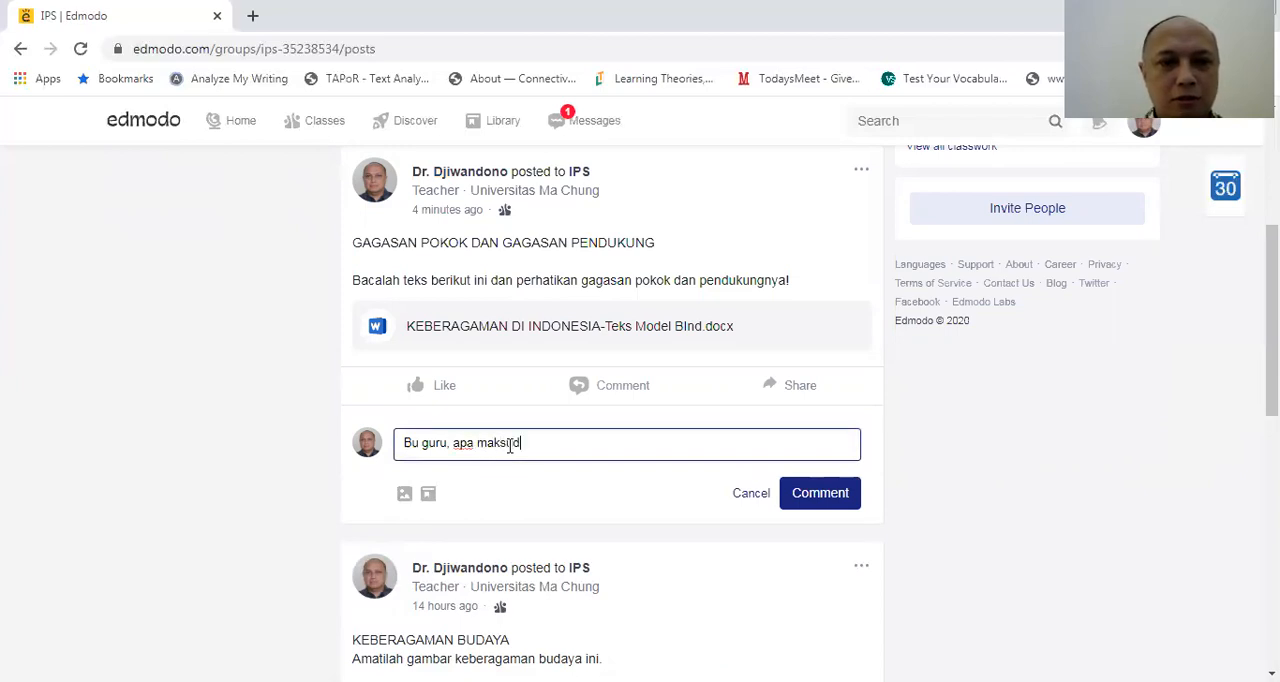
{"action": "type", "text": " kata"}
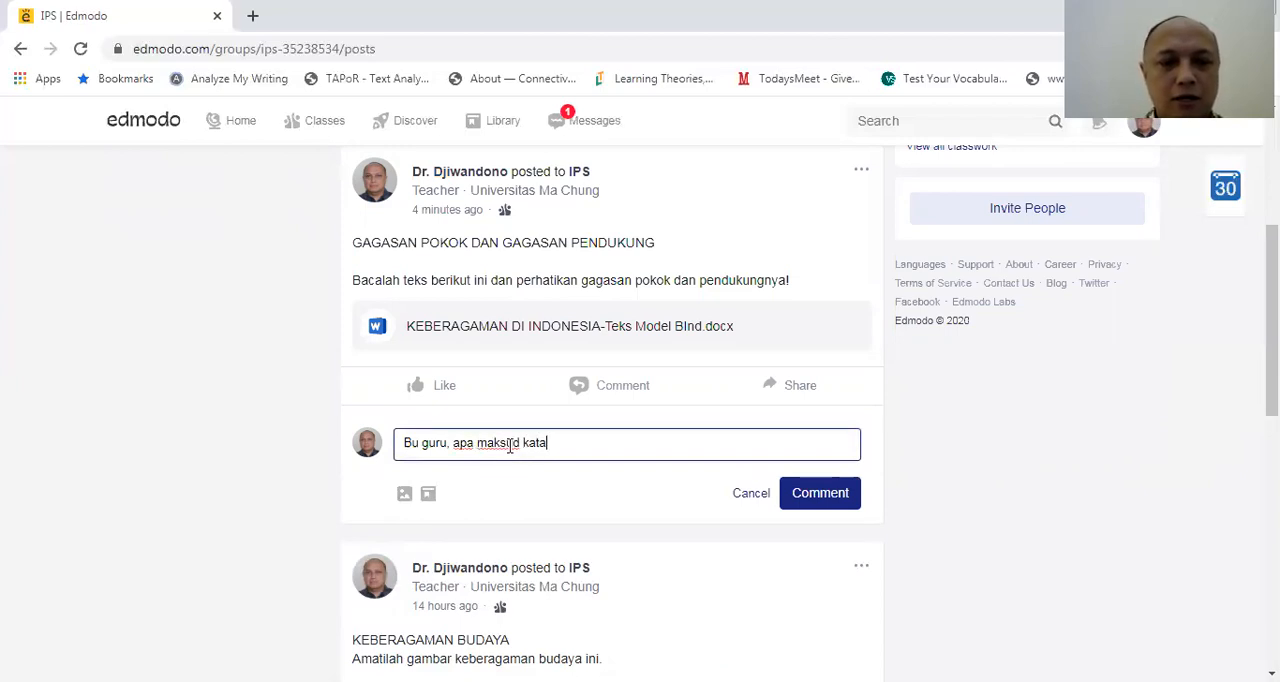
{"action": "type", "text": " \"integars"}
{"action": "key", "text": "BackSpace"}
{"action": "key", "text": "BackSpace"}
{"action": "key", "text": "BackSpace"}
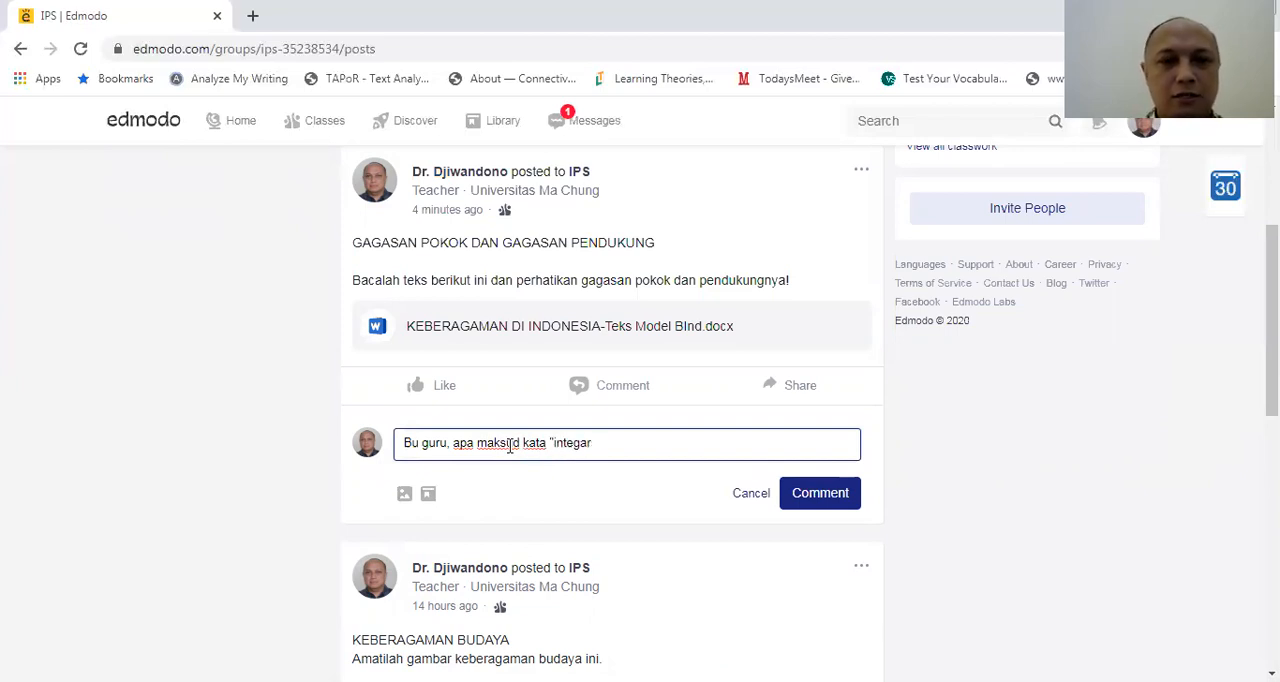
{"action": "type", "text": "rasi\" di kalimat k"}
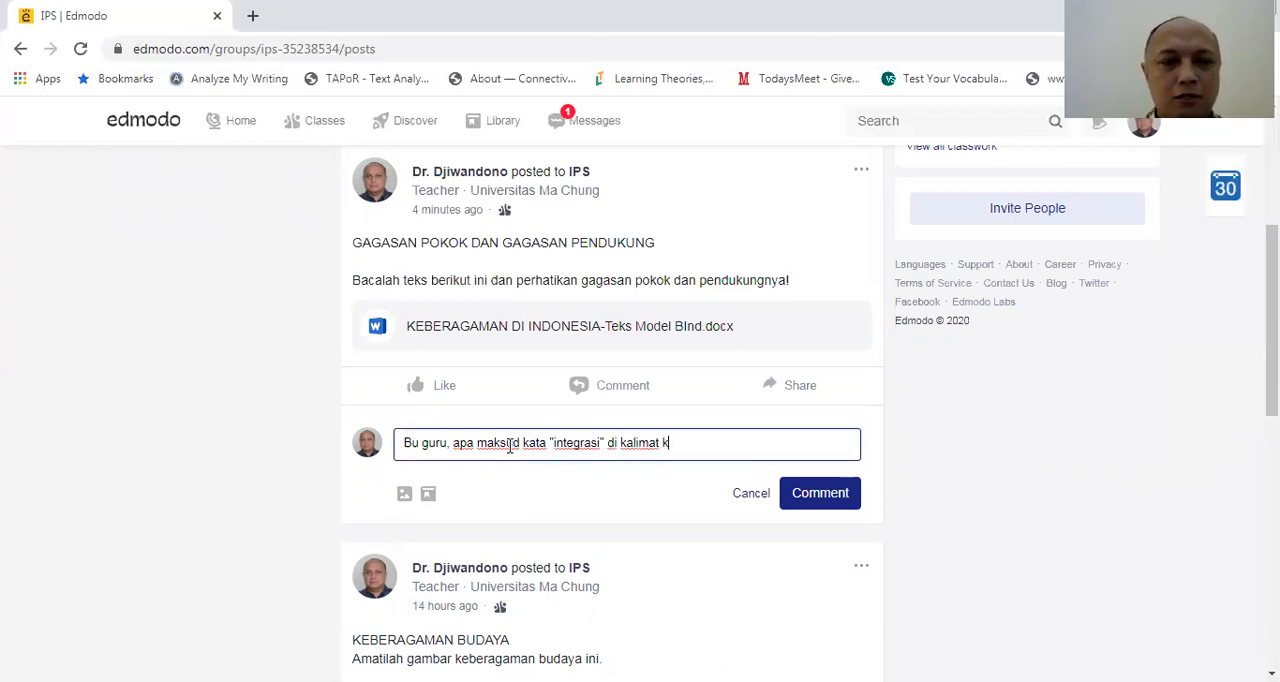
{"action": "type", "text": "edua?"}
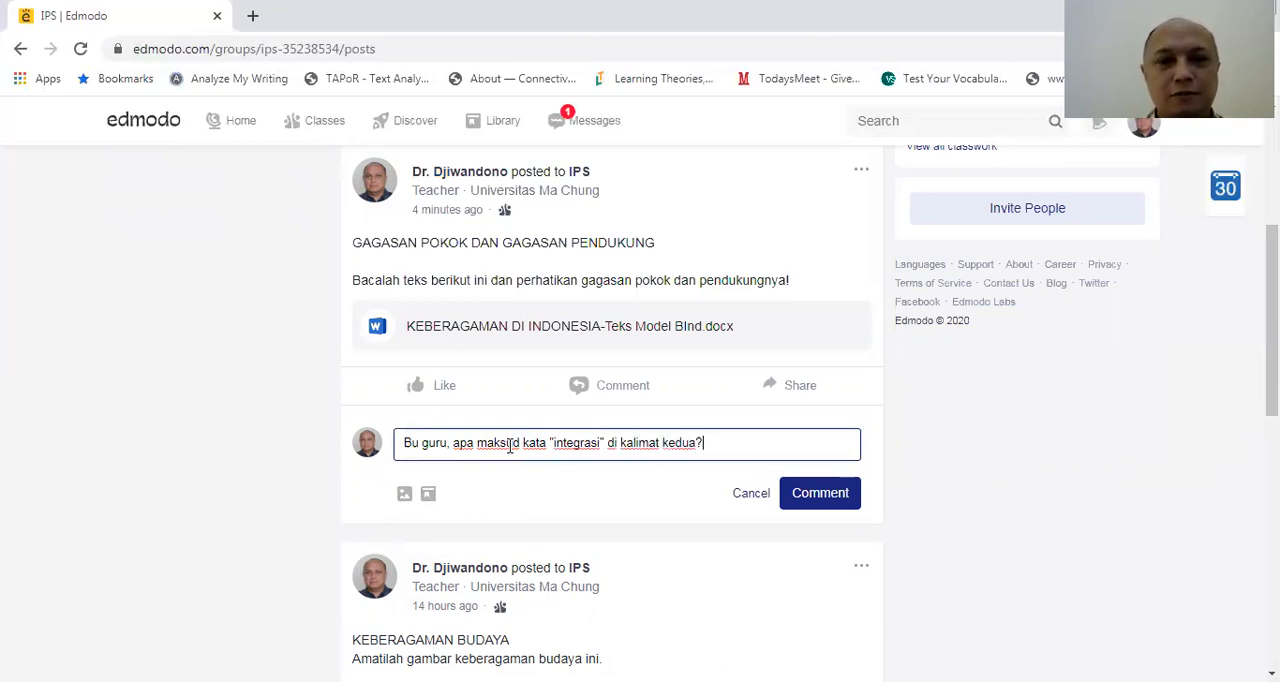
{"action": "left_click", "coordinate": [845, 496]}
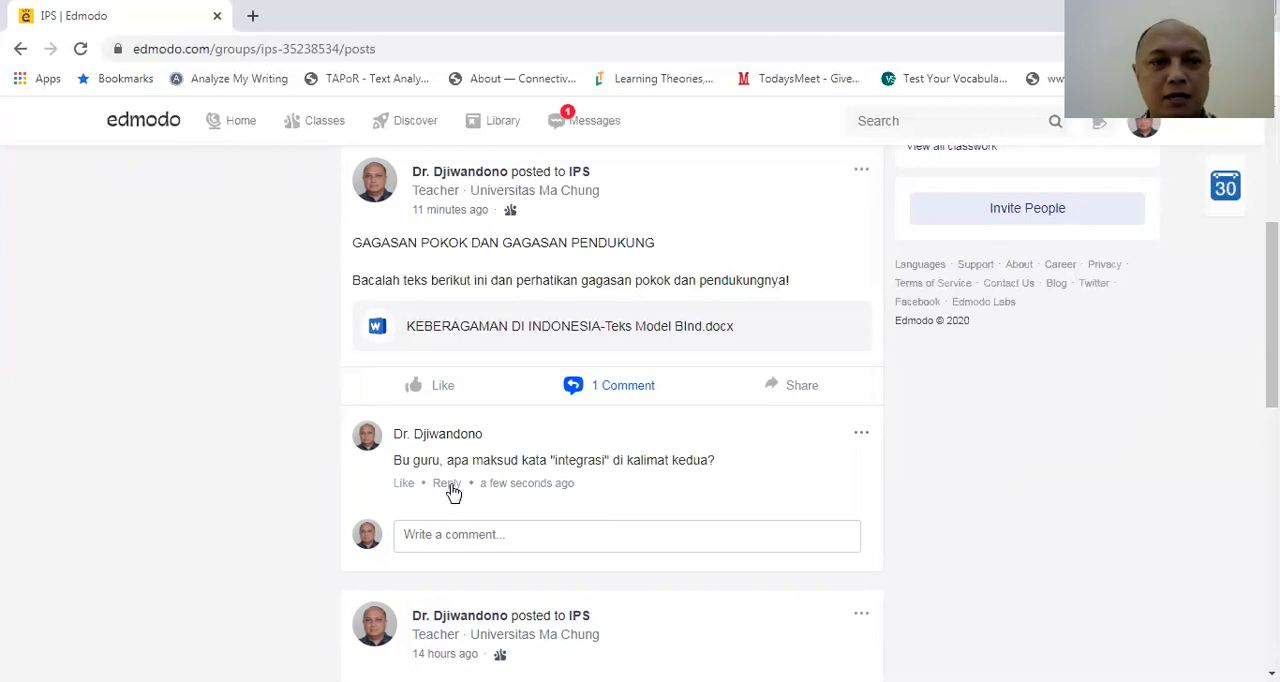
Reply "Integrasi artinya . . . ." to the comment asking about the word "integrasi"
{"action": "left_click", "coordinate": [448, 485]}
{"action": "left_click", "coordinate": [485, 530]}
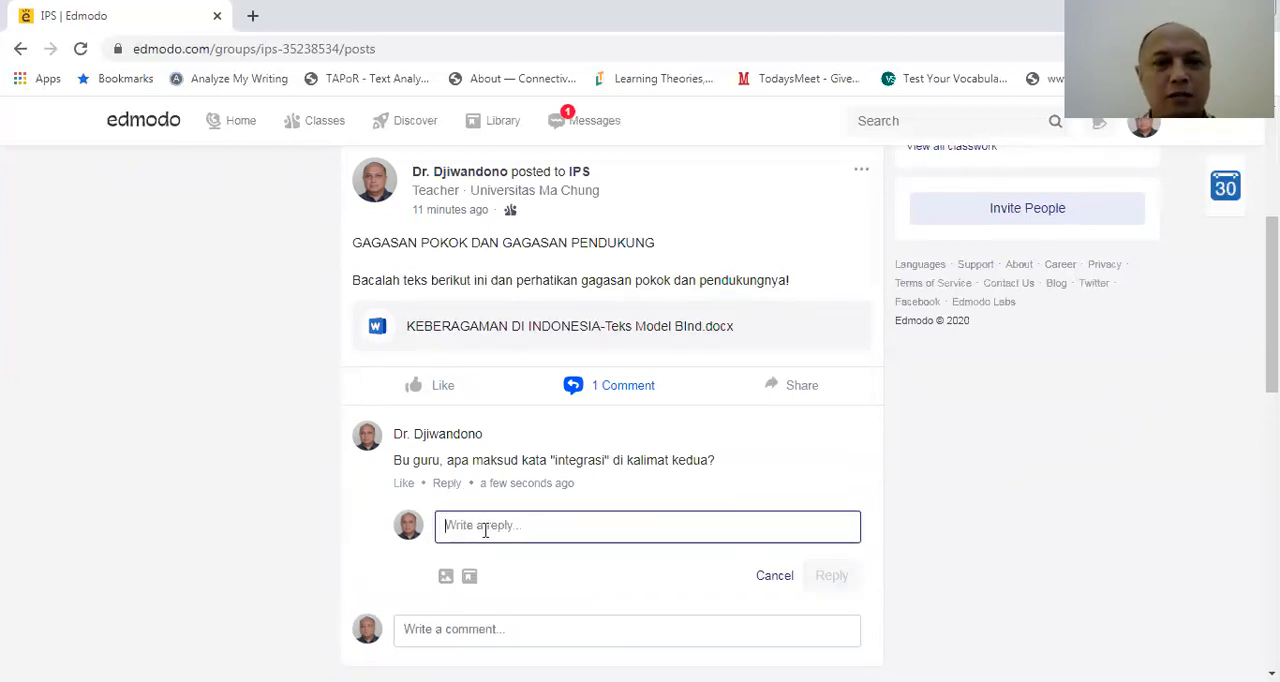
{"action": "type", "text": "Integr"}
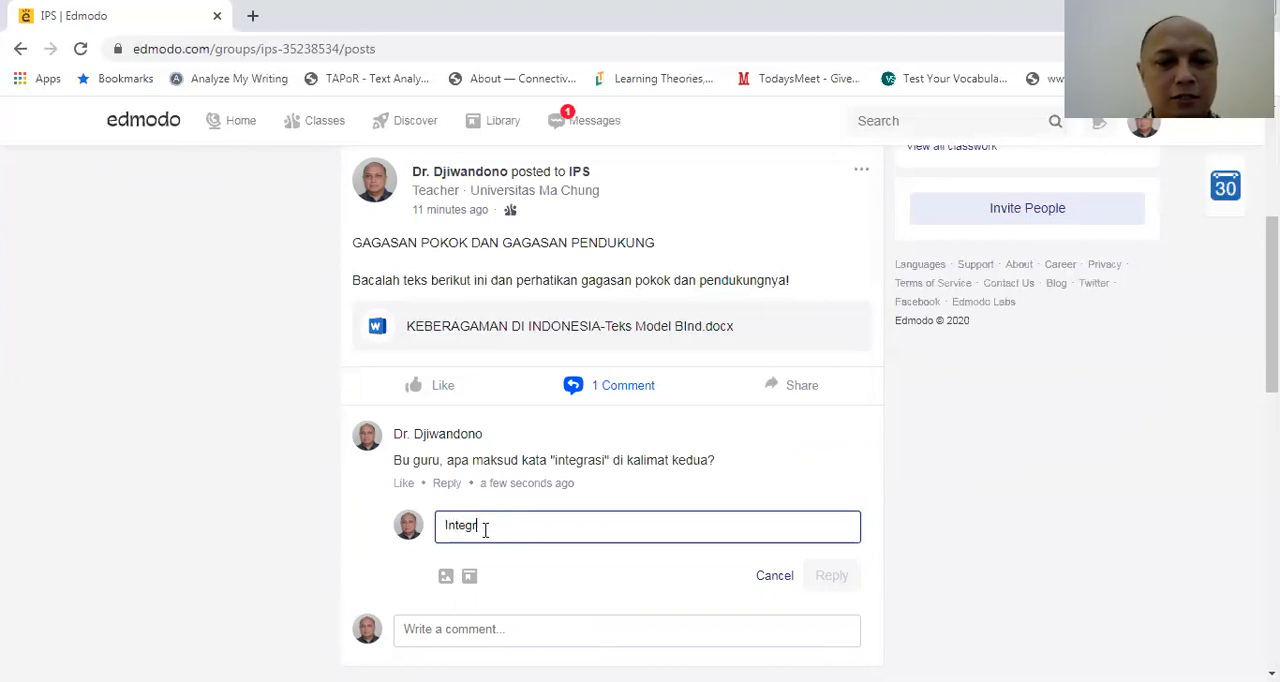
{"action": "type", "text": "asi artinya "}
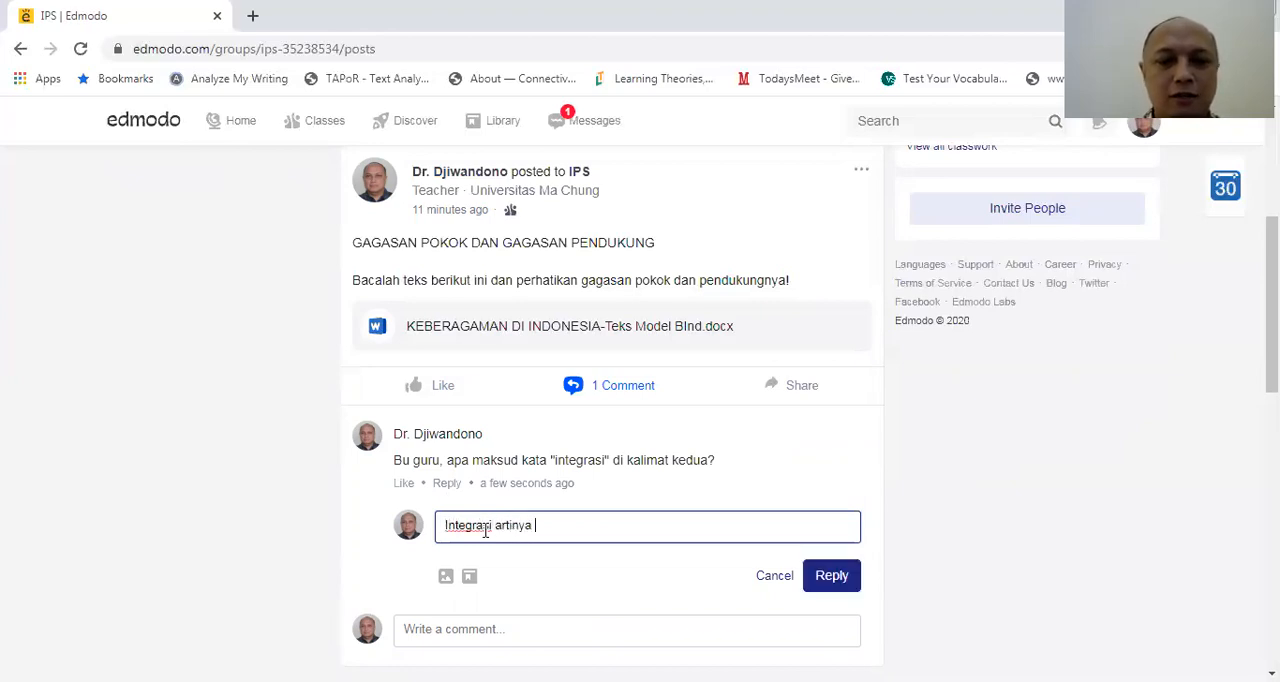
{"action": "type", "text": ". . ."}
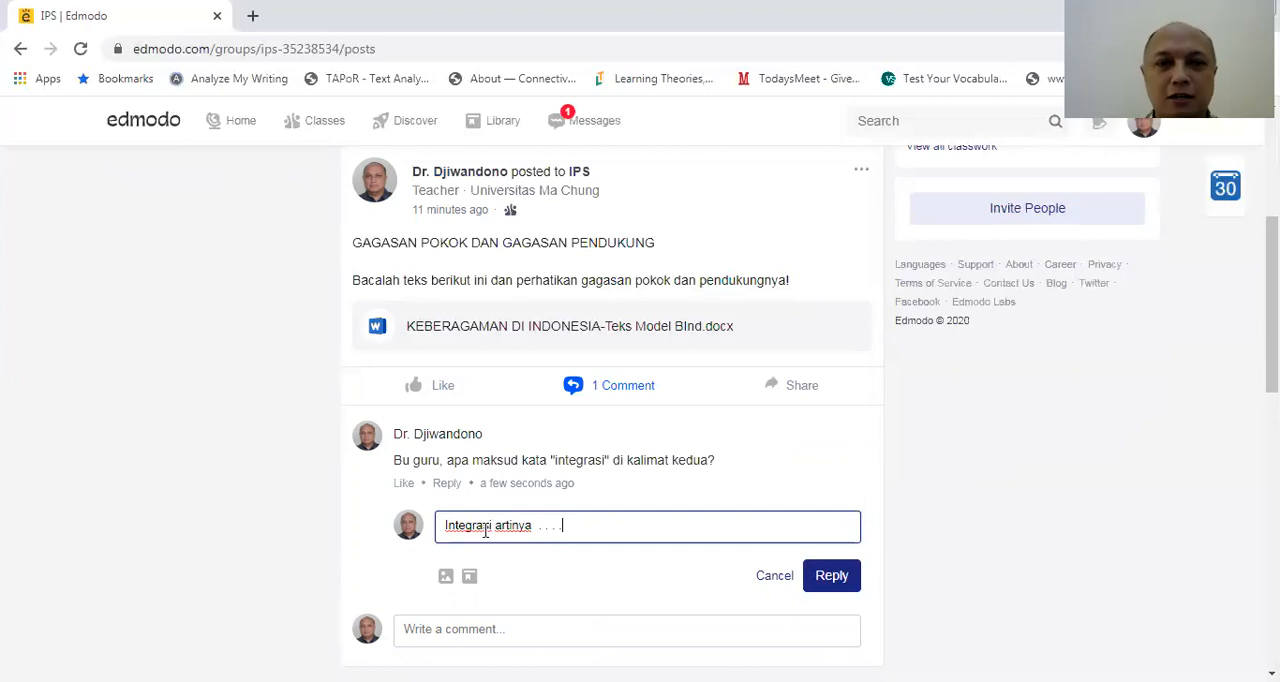
{"action": "left_click", "coordinate": [838, 586]}
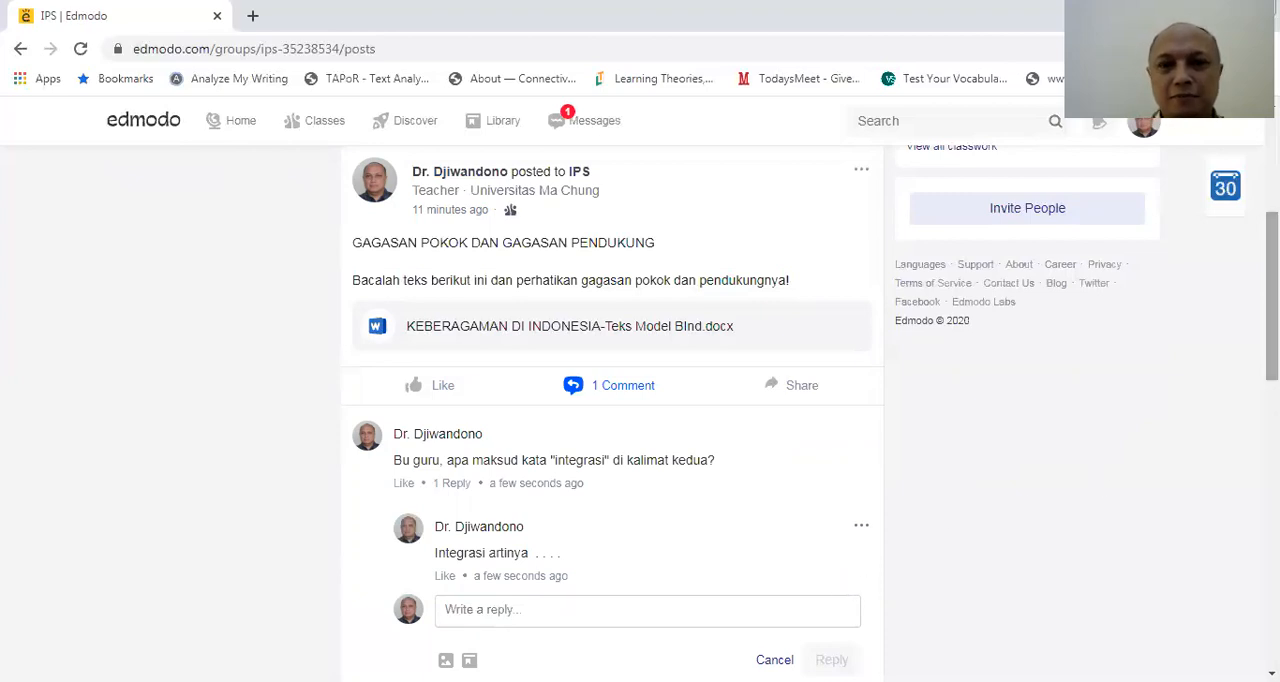
Look over the GAGASAN POKOK DAN GAGASAN PENDUKUNG post's discussion thread and the IPS class page's header area
{"action": "scroll", "coordinate": [612, 410], "scroll_direction": "up", "scroll_amount": 1}
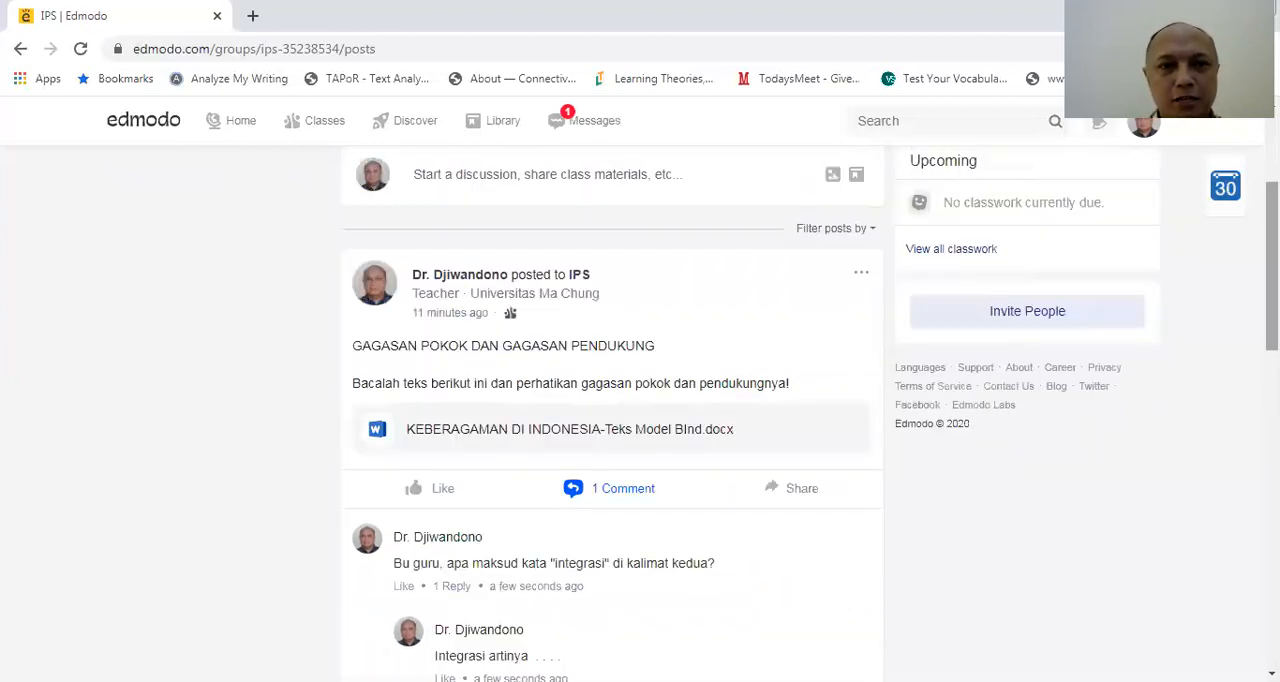
{"action": "scroll", "coordinate": [810, 413], "scroll_direction": "down", "scroll_amount": 1}
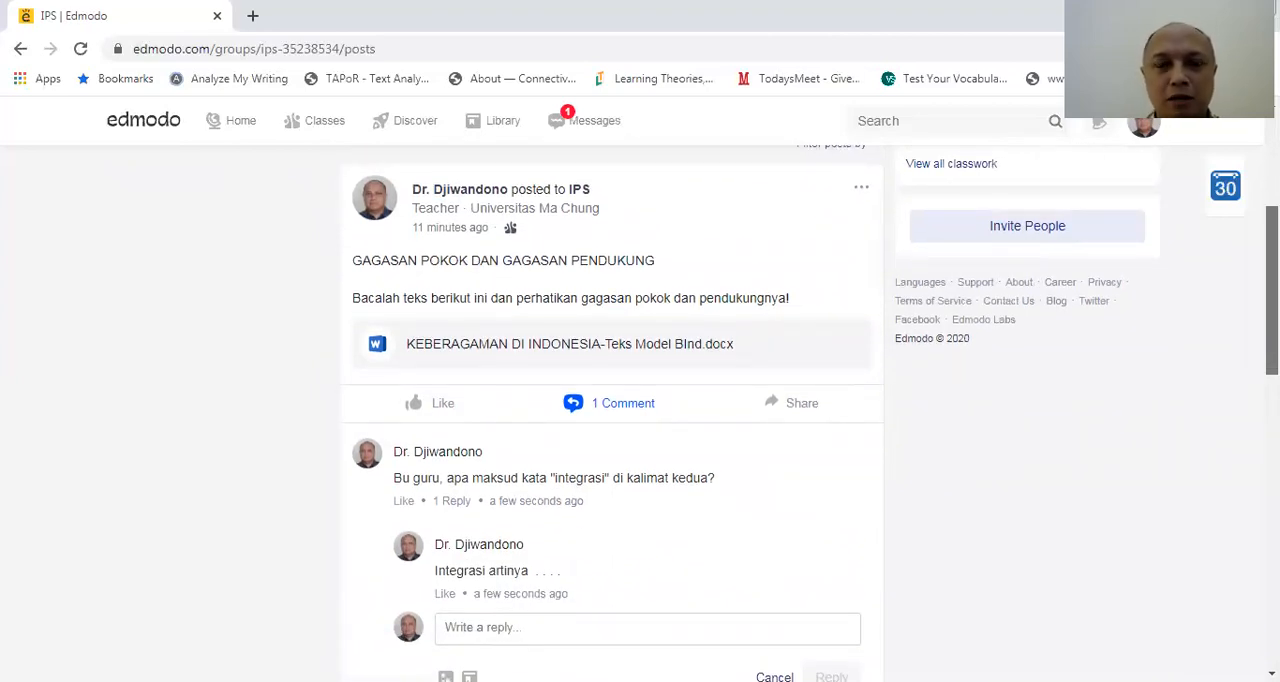
{"action": "scroll", "coordinate": [612, 410], "scroll_direction": "down", "scroll_amount": 1}
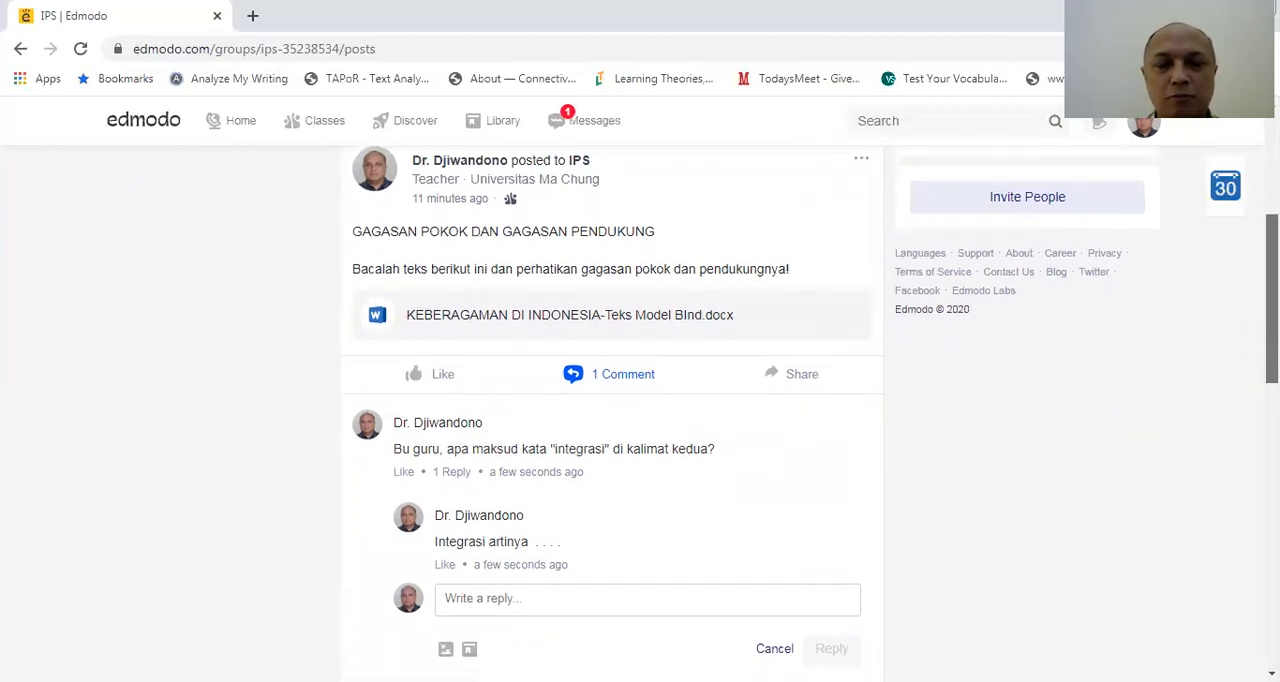
{"action": "scroll", "coordinate": [612, 410], "scroll_direction": "down", "scroll_amount": 1}
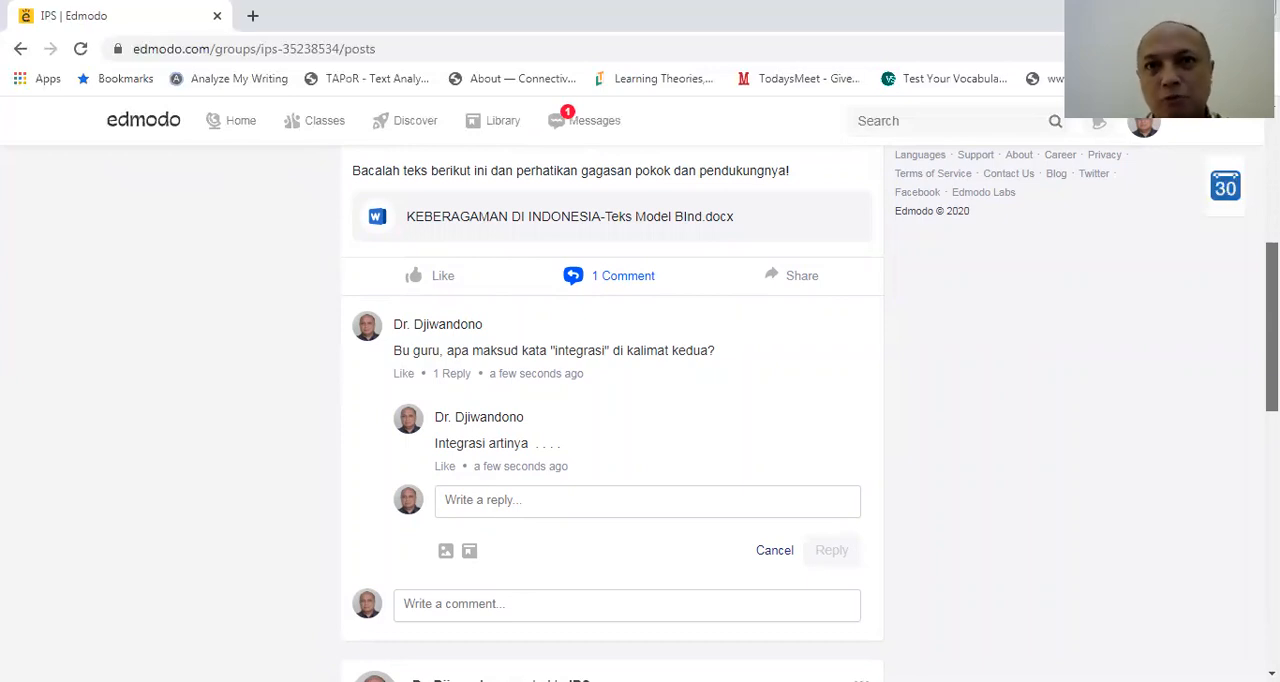
{"action": "scroll", "coordinate": [612, 410], "scroll_direction": "down", "scroll_amount": 1}
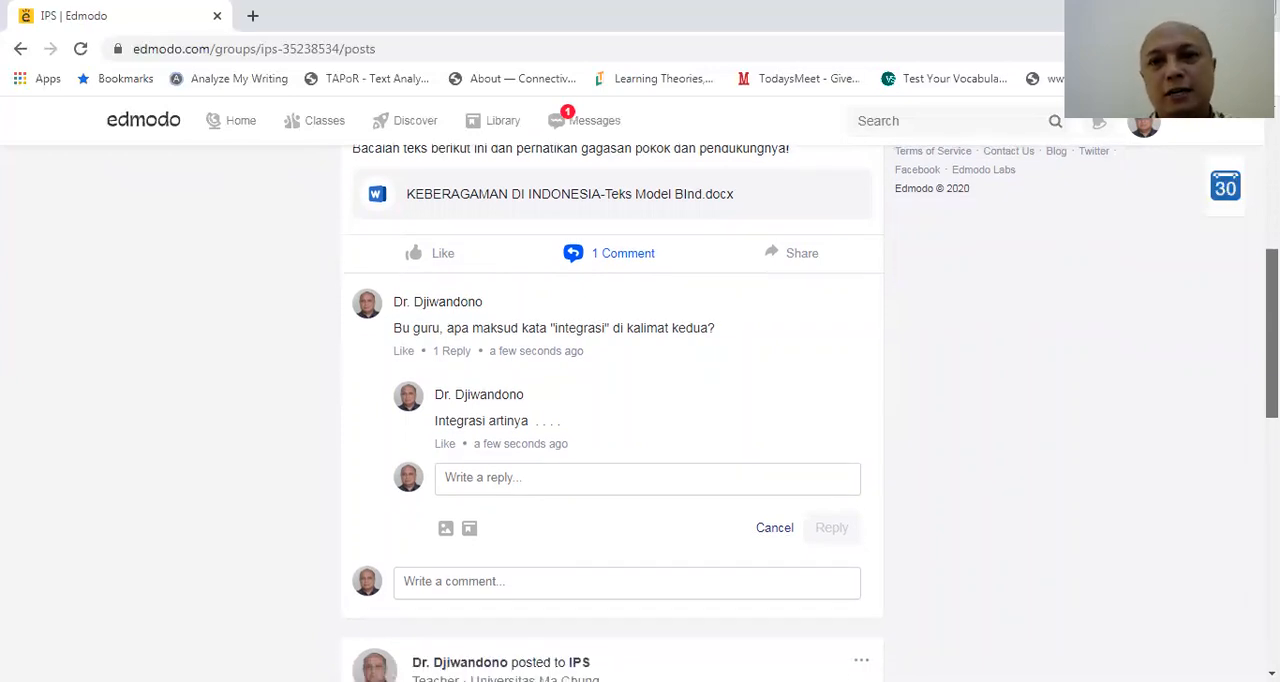
{"action": "scroll", "coordinate": [612, 410], "scroll_direction": "up", "scroll_amount": 3}
{"action": "scroll", "coordinate": [612, 410], "scroll_direction": "up", "scroll_amount": 4}
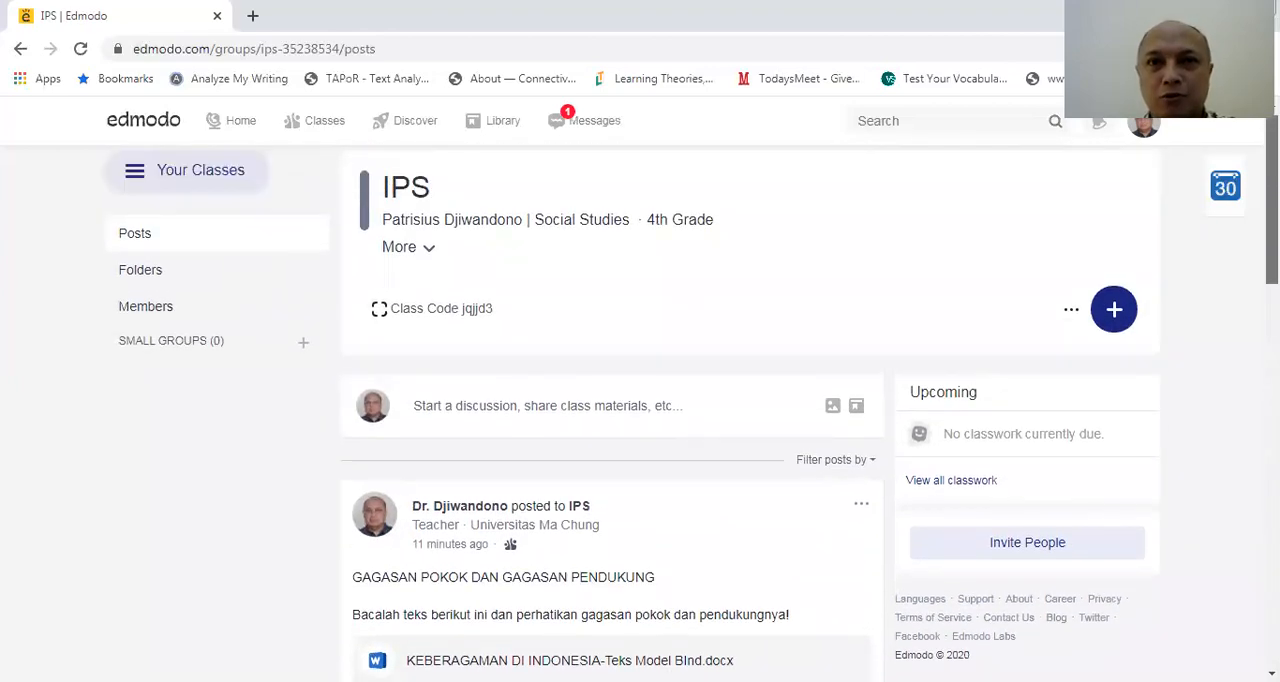
{"action": "scroll", "coordinate": [640, 400], "scroll_direction": "up", "scroll_amount": 1}
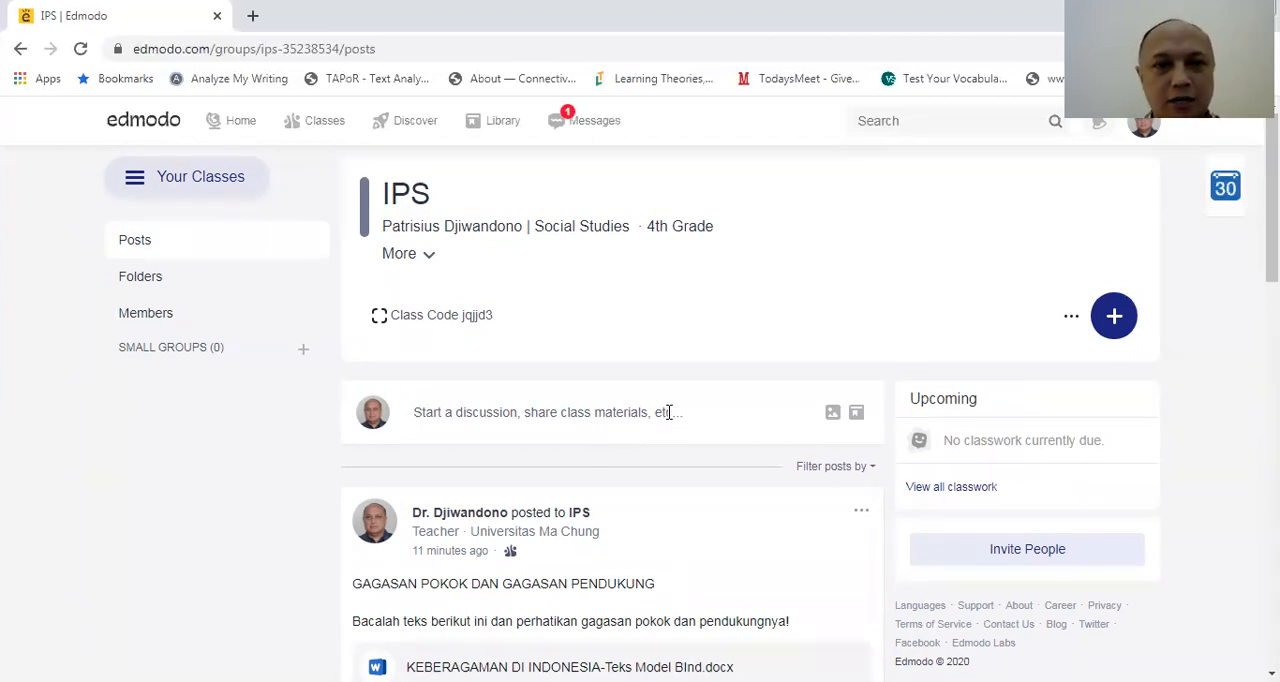
Start a new post for the IPS class titled "TUGAS: PETA PIKIRAN GAGASAN POKOK DAN PENDUKUNG"
{"action": "left_click", "coordinate": [669, 414]}
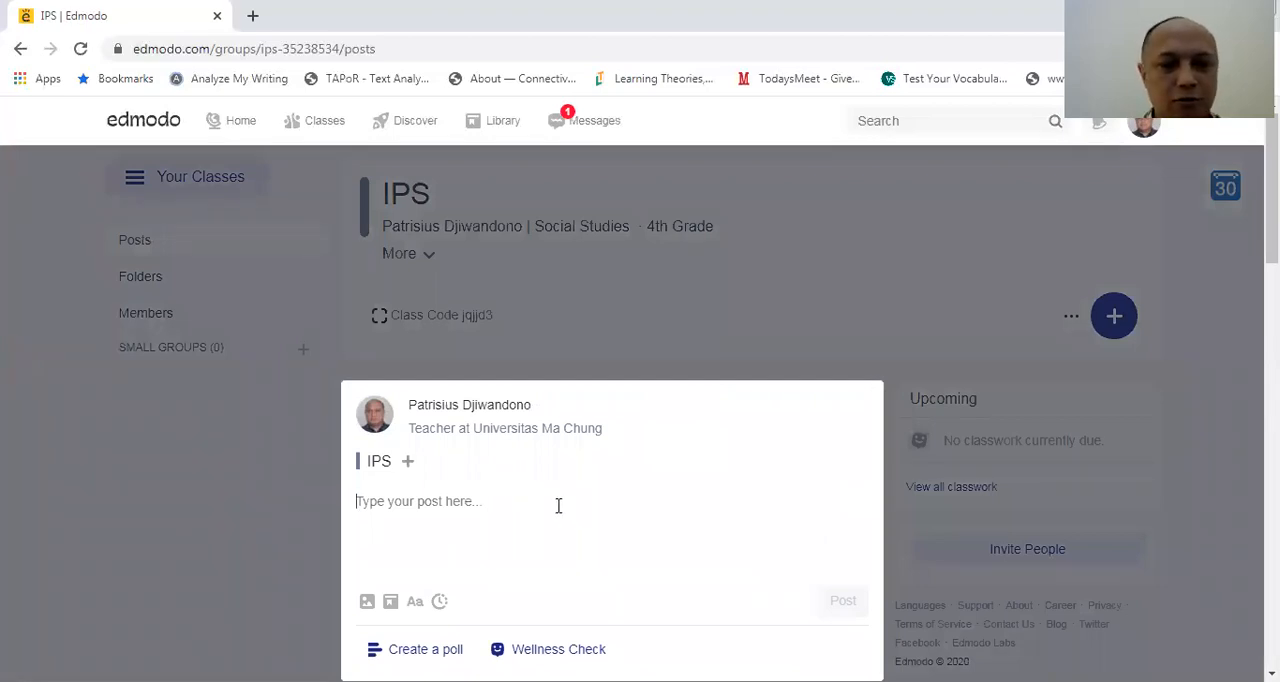
{"action": "type", "text": "TUGAS: "}
{"action": "type", "text": "GAGASAN POKOK DAN PENDUKUNG"}
{"action": "key", "text": "ctrl+Left"}
{"action": "key", "text": "ctrl+Left"}
{"action": "key", "text": "ctrl+Left"}
{"action": "key", "text": "ctrl+Left"}
{"action": "type", "text": "PETA PIKIRAN"}
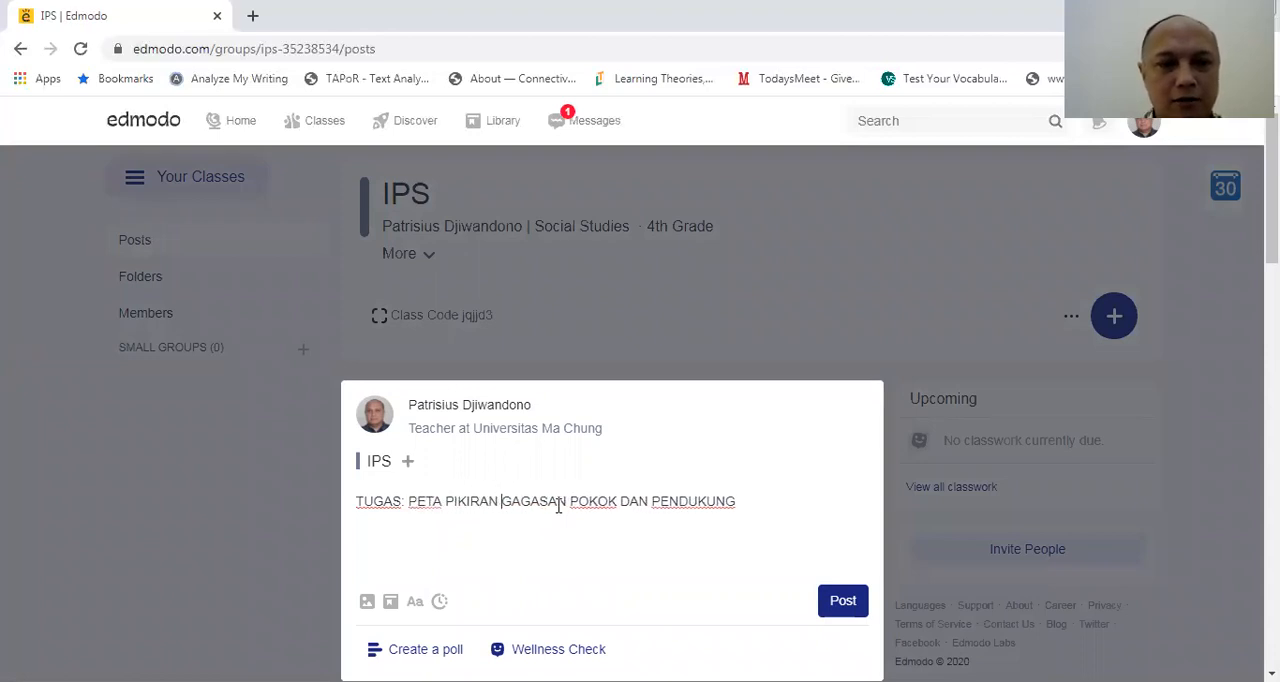
Below the post's title, add the instruction "Bacalah teks ini kemudian buatlah peta pikiran ttg gagasan pokok dan pendukungnya!" after a blank line
{"action": "left_click", "coordinate": [748, 504]}
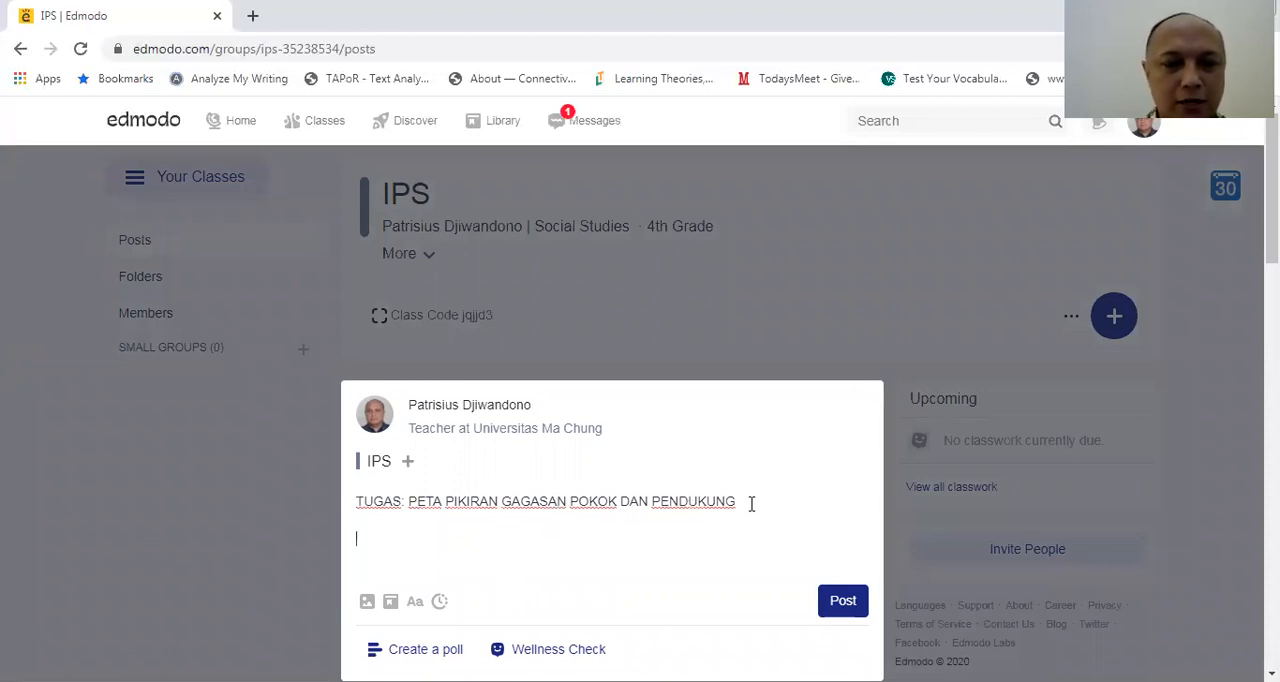
{"action": "type", "text": "Bacalah teks ini"}
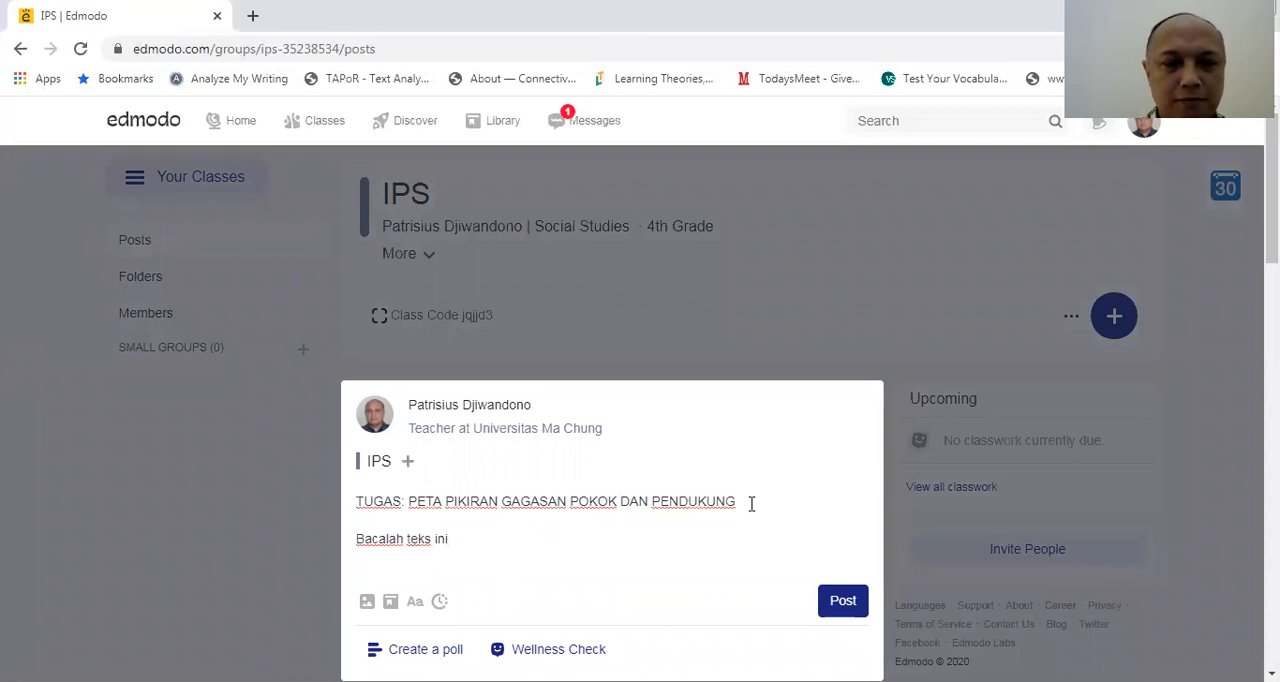
{"action": "type", "text": " kemudian buatlah"}
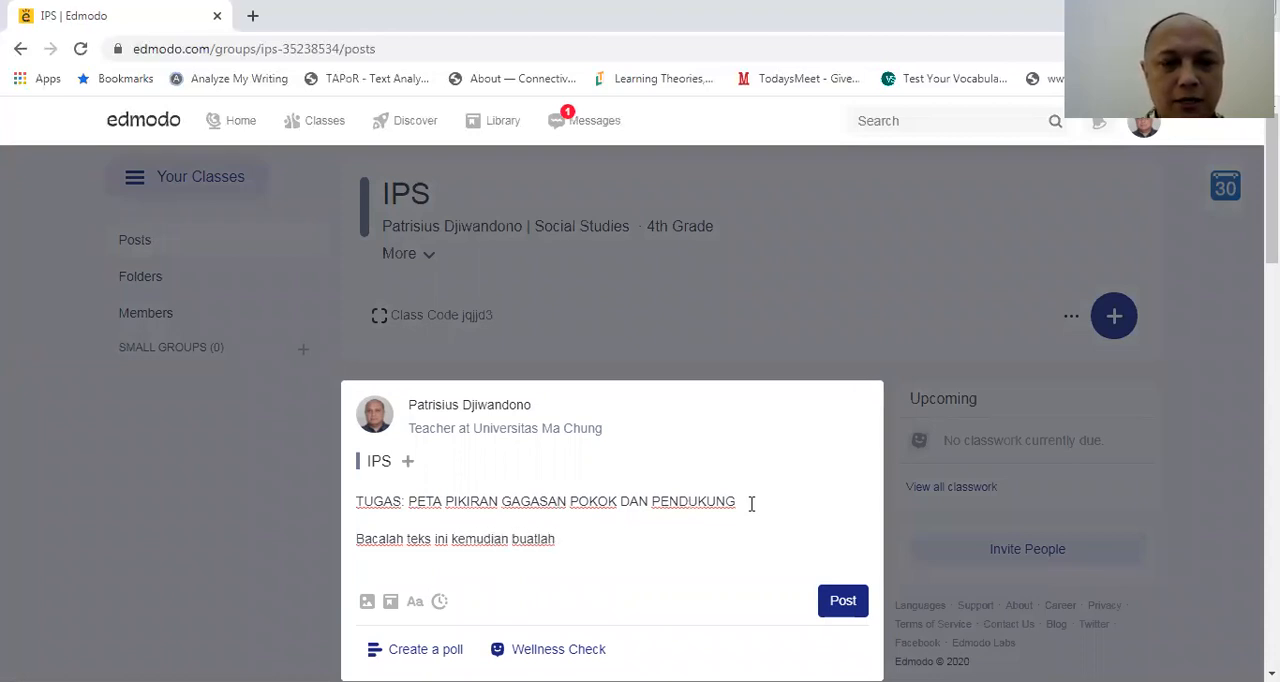
{"action": "type", "text": " peta pikiran t"}
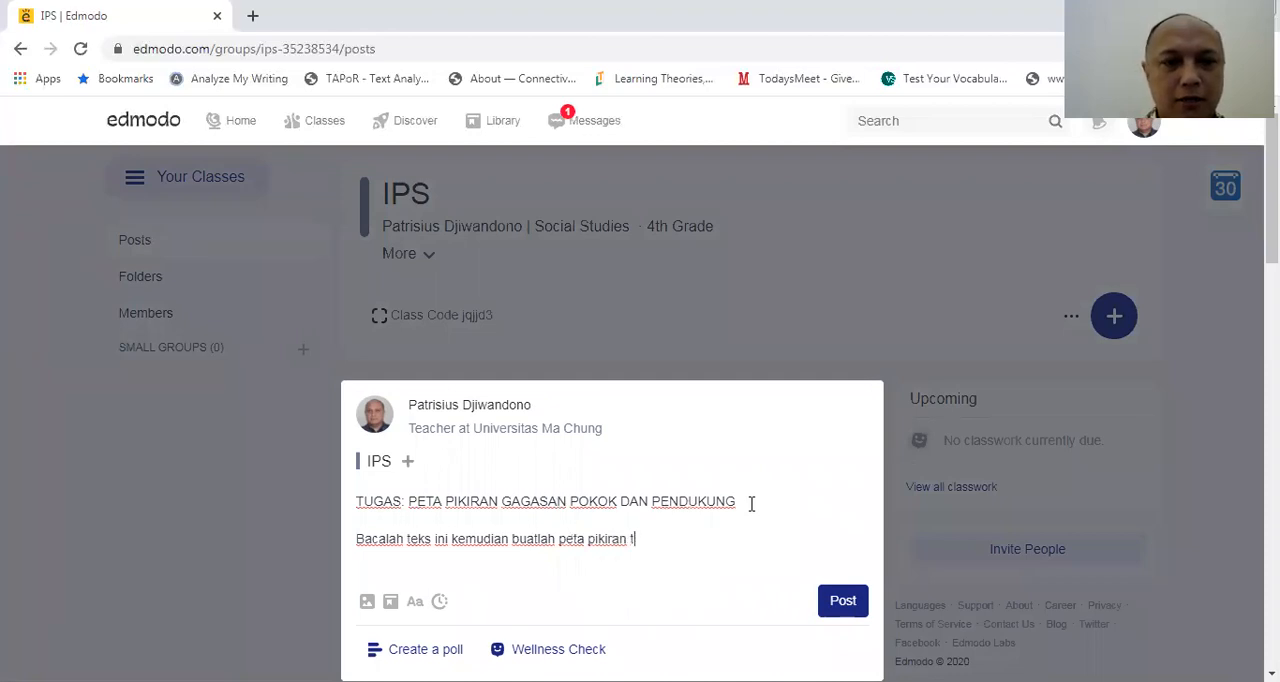
{"action": "type", "text": "tg gagasan pok"}
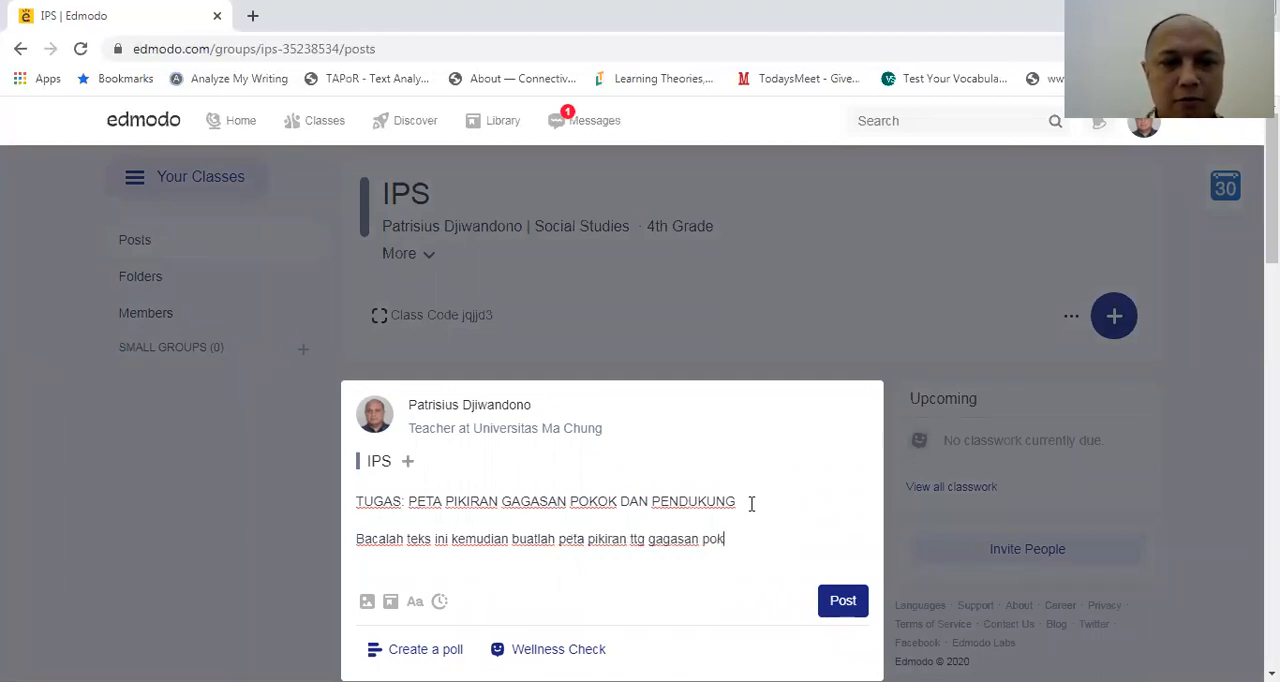
{"action": "type", "text": "ok dan pendukungny"}
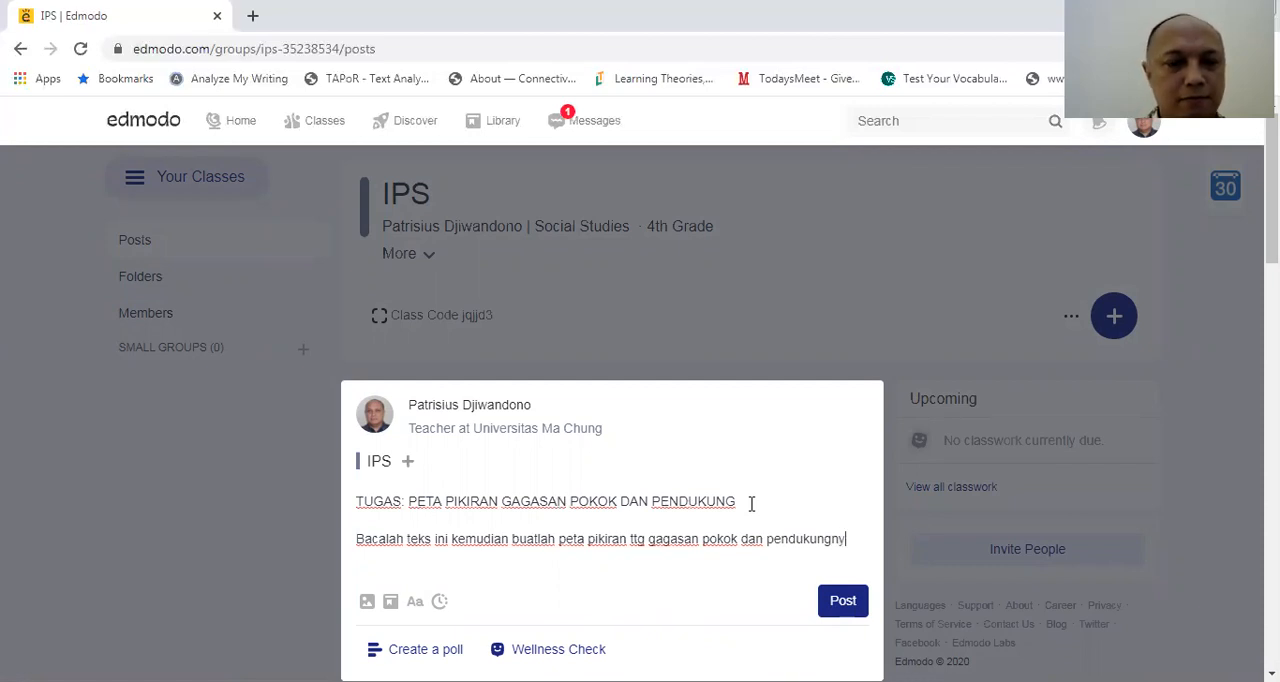
{"action": "type", "text": "a!"}
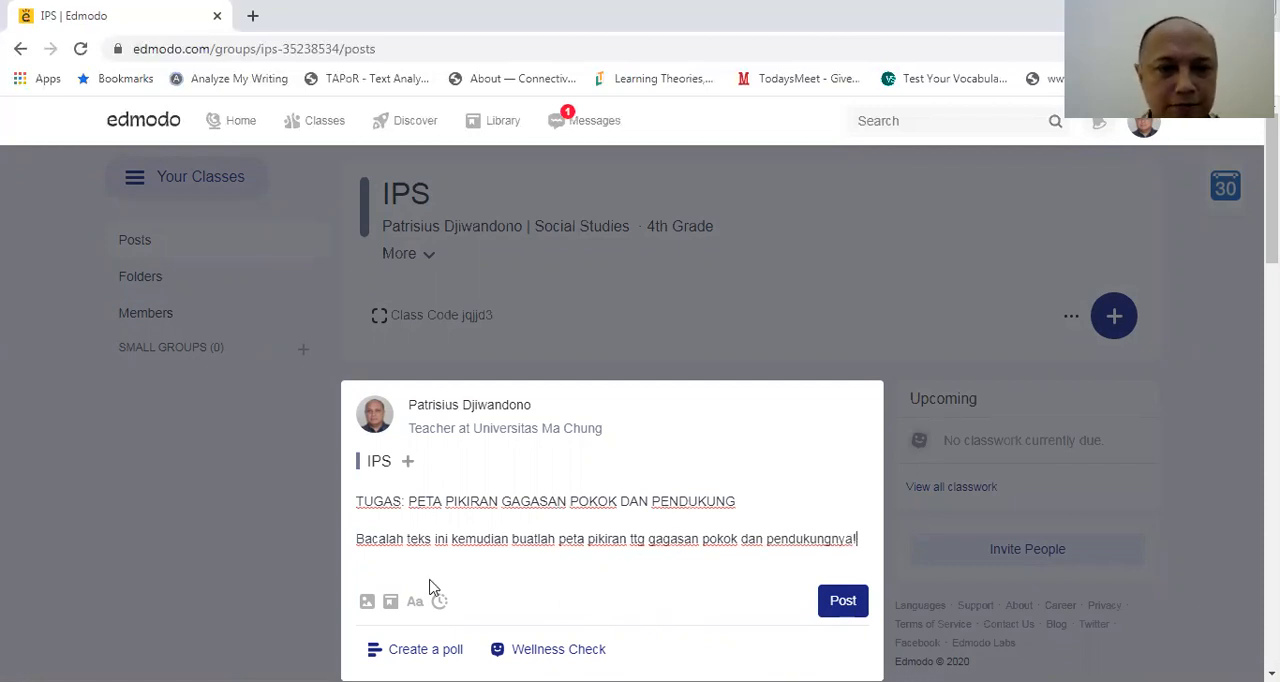
Attach the file "KEBERAGAMAN DI INDONESIA-Teks Model BInd.docx" to the mind-map assignment post and publish it to the IPS class
{"action": "left_click", "coordinate": [358, 599]}
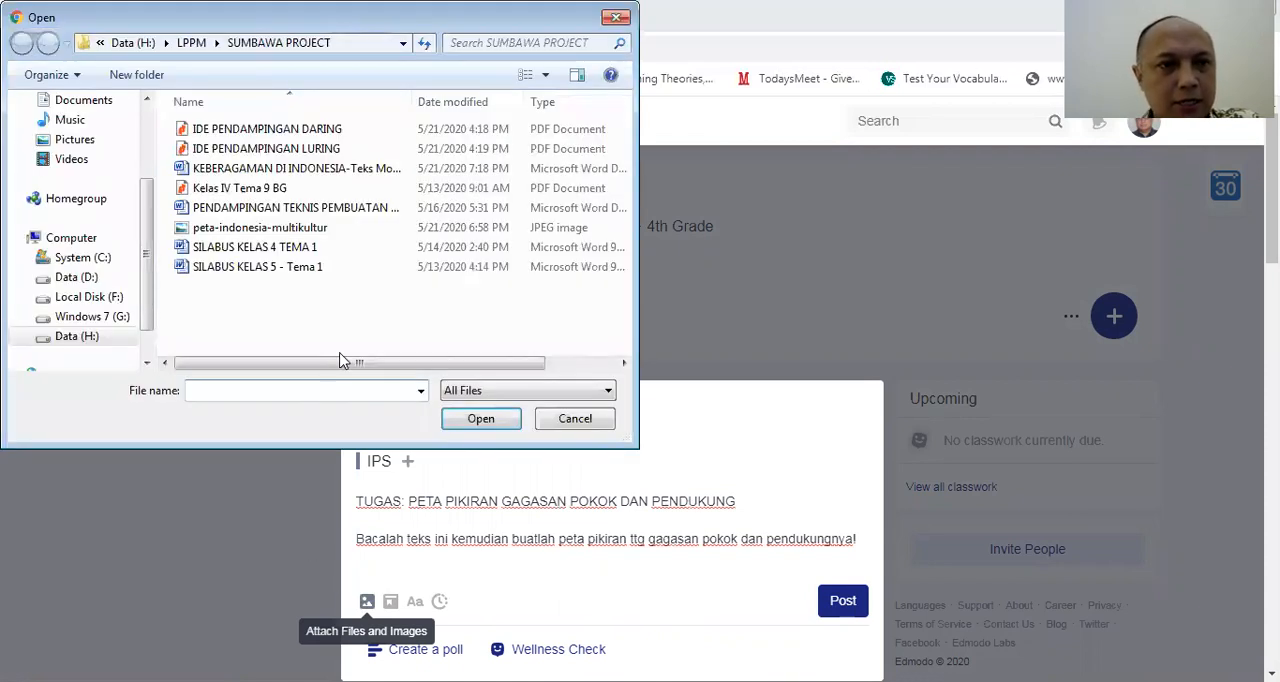
{"action": "left_click", "coordinate": [346, 177]}
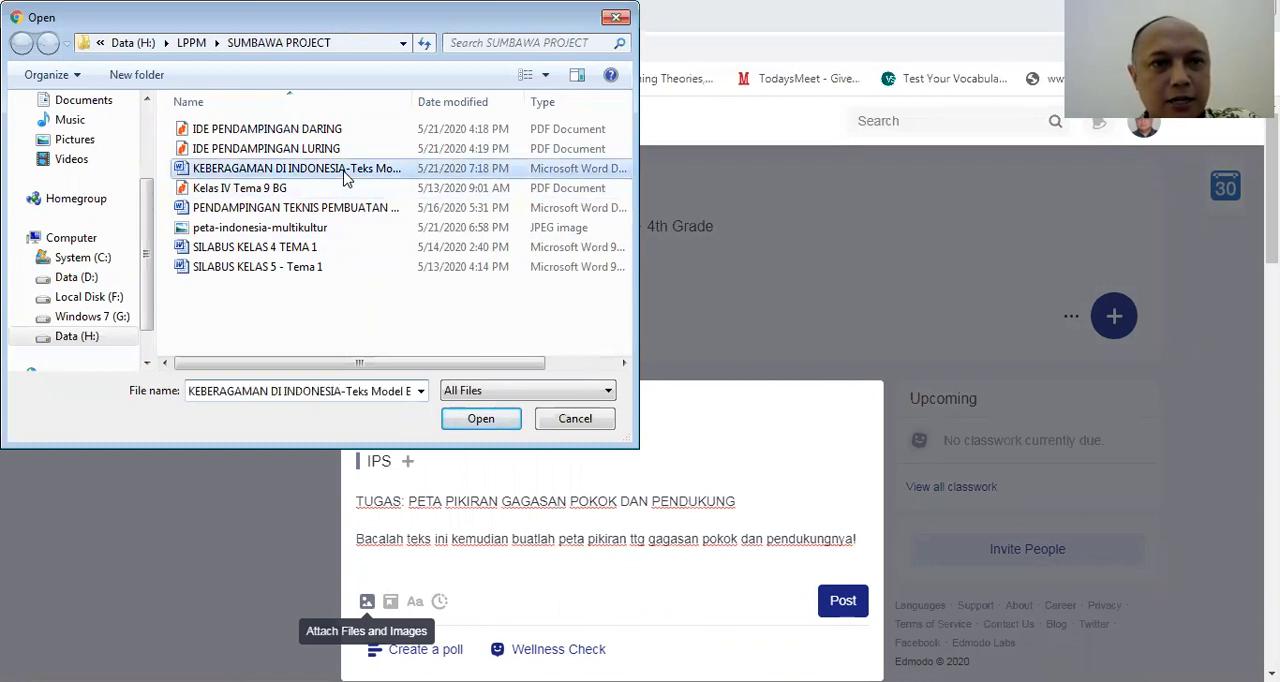
{"action": "double_click", "coordinate": [344, 172]}
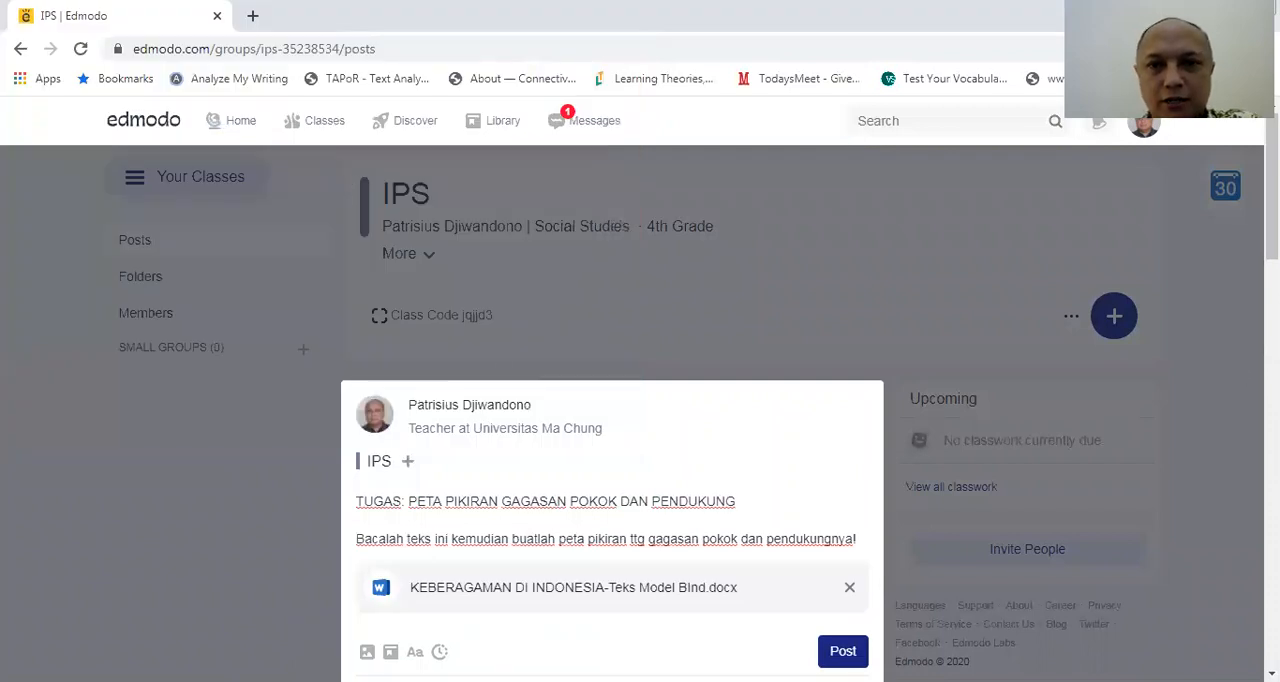
{"action": "left_click_drag", "start_coordinate": [1271, 208], "coordinate": [1271, 260]}
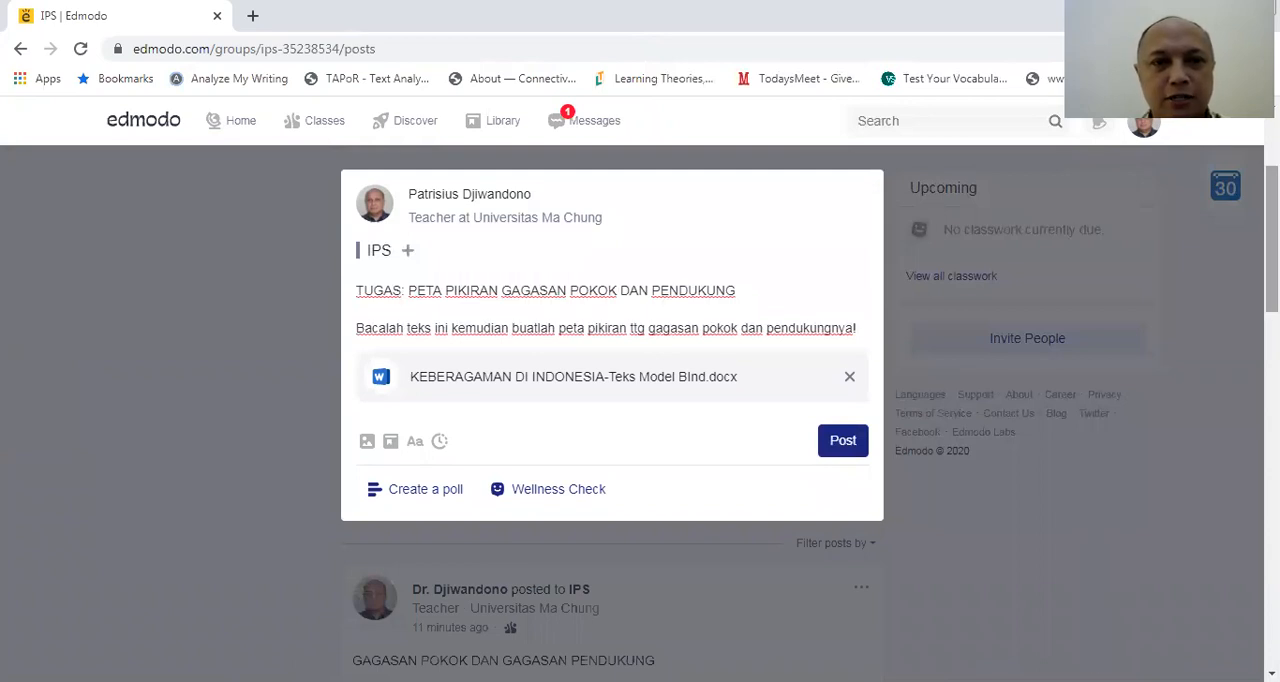
{"action": "left_click", "coordinate": [853, 446]}
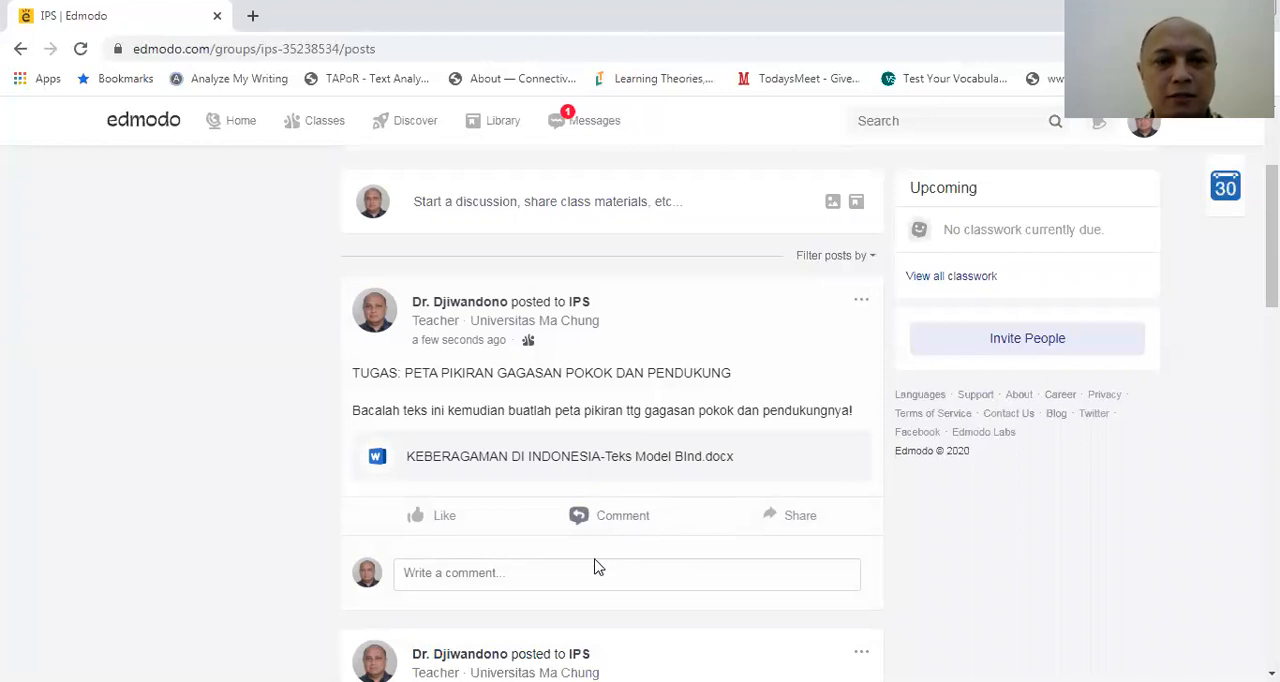
Comment "Peta pikiran dari saya adalah : . . . ." on the TUGAS: PETA PIKIRAN GAGASAN POKOK DAN PENDUKUNG post
{"action": "left_click", "coordinate": [531, 574]}
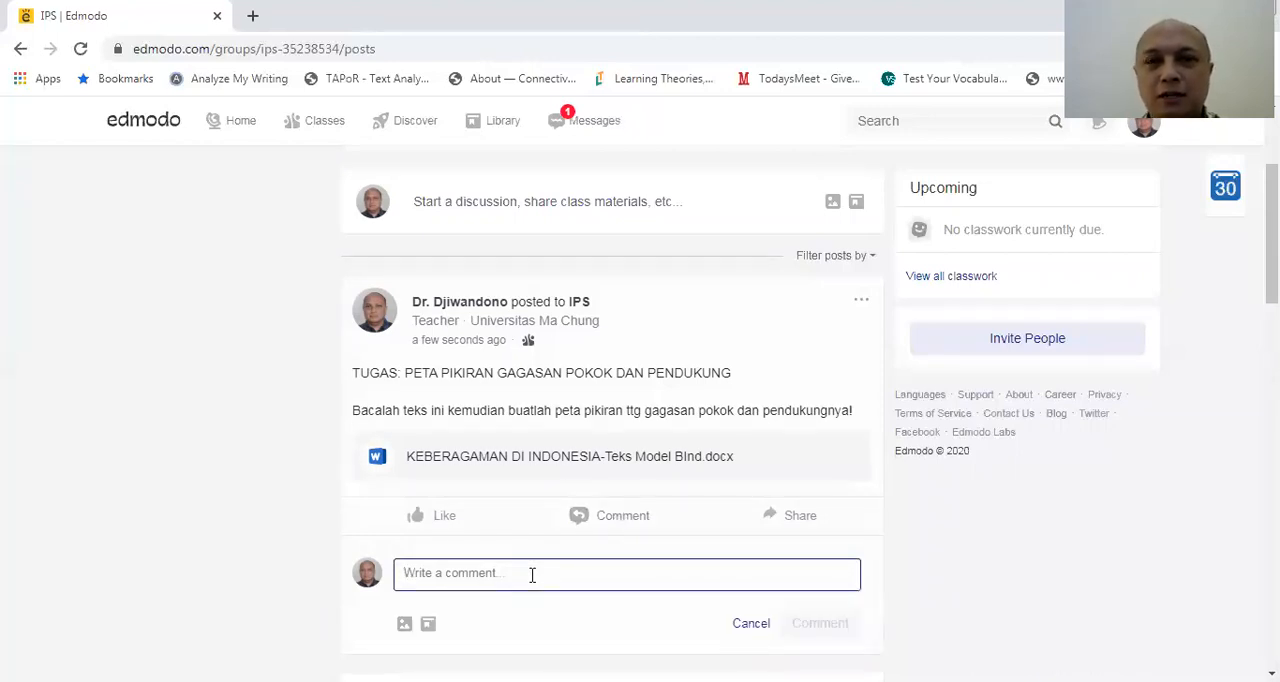
{"action": "type", "text": "Peta piki"}
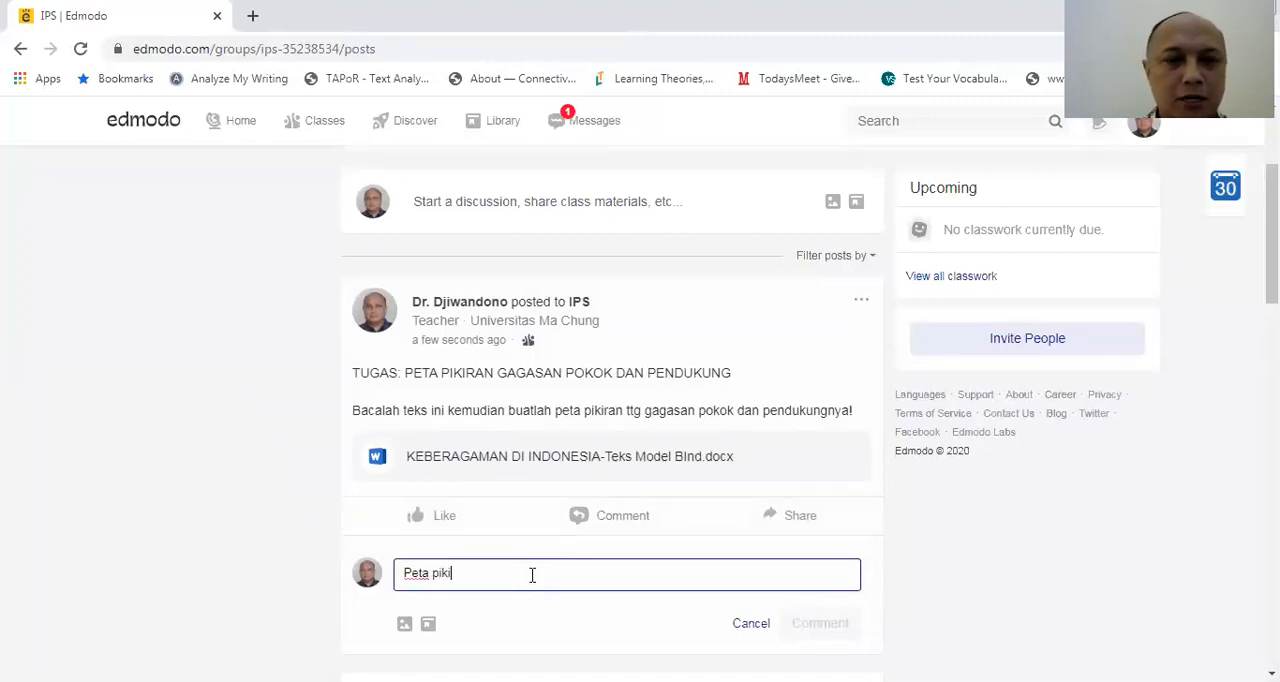
{"action": "type", "text": "ran da"}
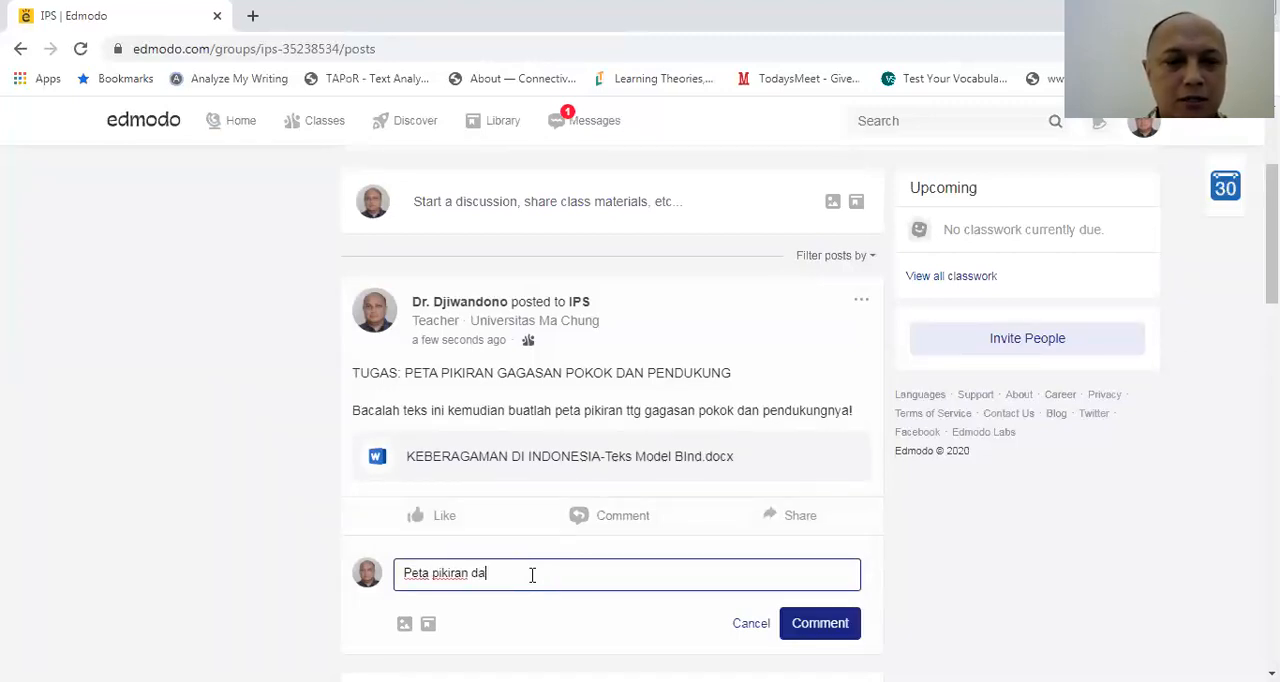
{"action": "type", "text": "ri saya adalah "}
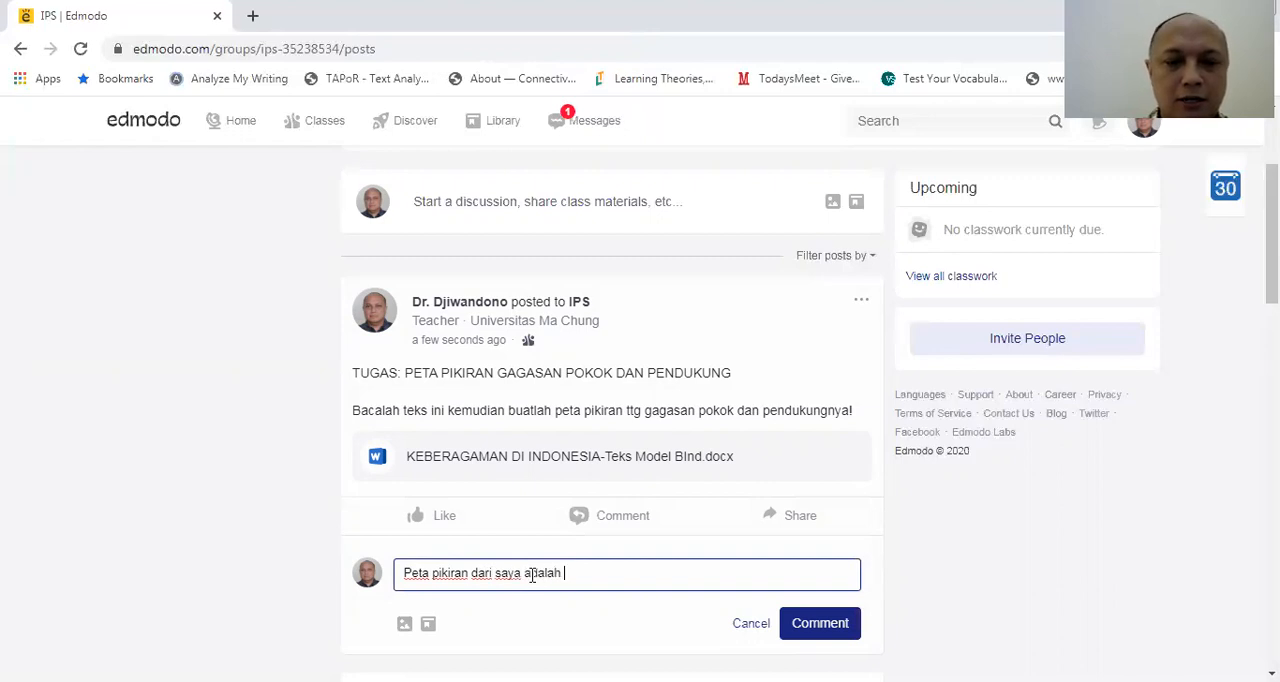
{"action": "type", "text": ": . . . ."}
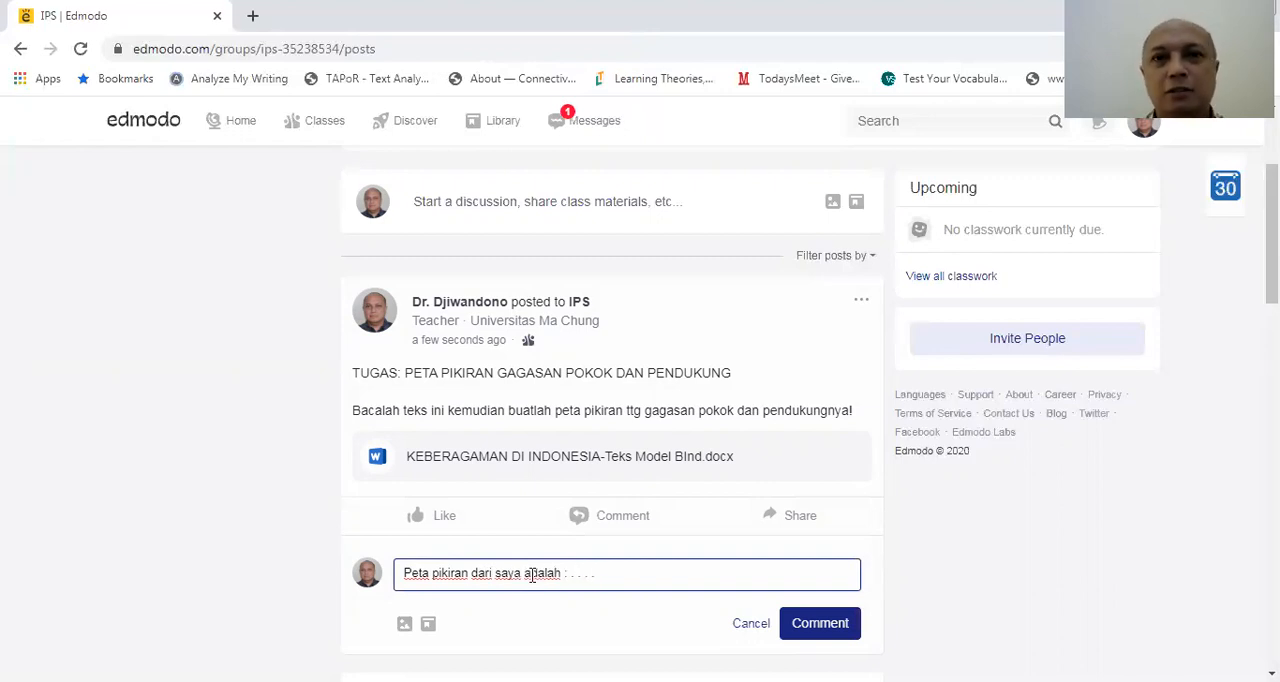
{"action": "left_click", "coordinate": [830, 623]}
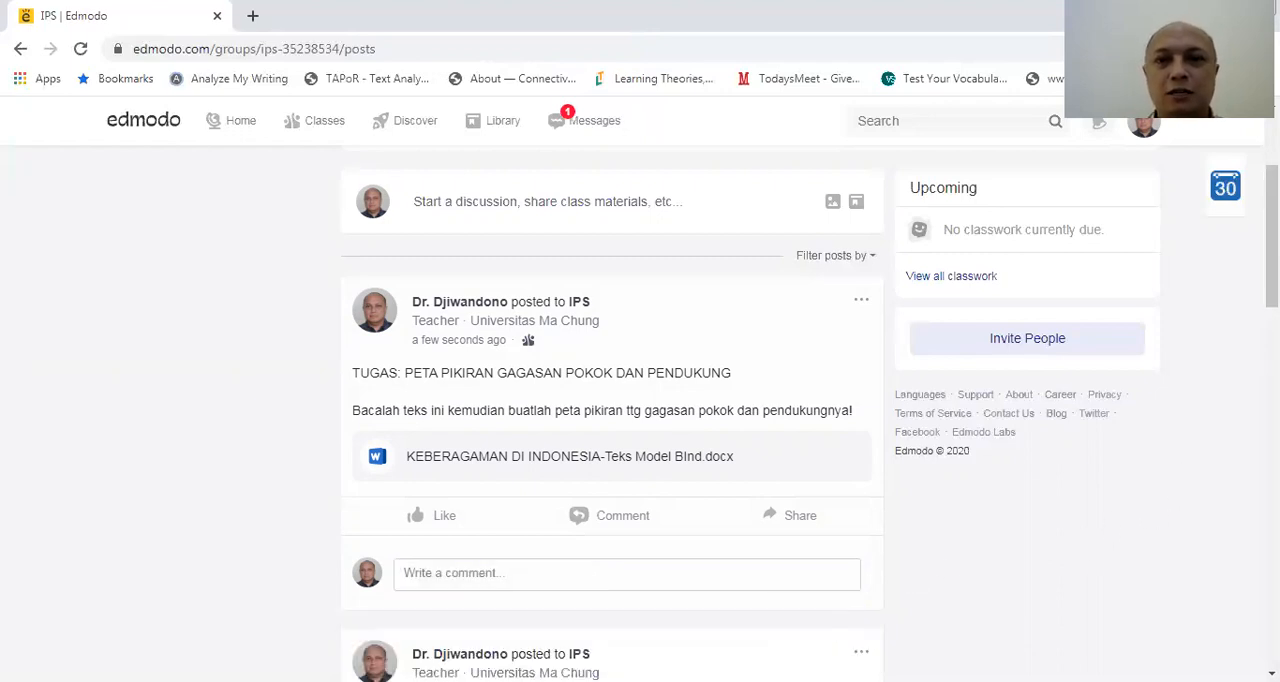
Reply "Bagus, sudah lengkap . . . ." to the "Peta pikiran dari saya adalah" comment on the assignment post
{"action": "scroll", "coordinate": [1272, 236], "scroll_direction": "down", "scroll_amount": 1}
{"action": "scroll", "coordinate": [1272, 250], "scroll_direction": "down", "scroll_amount": 1}
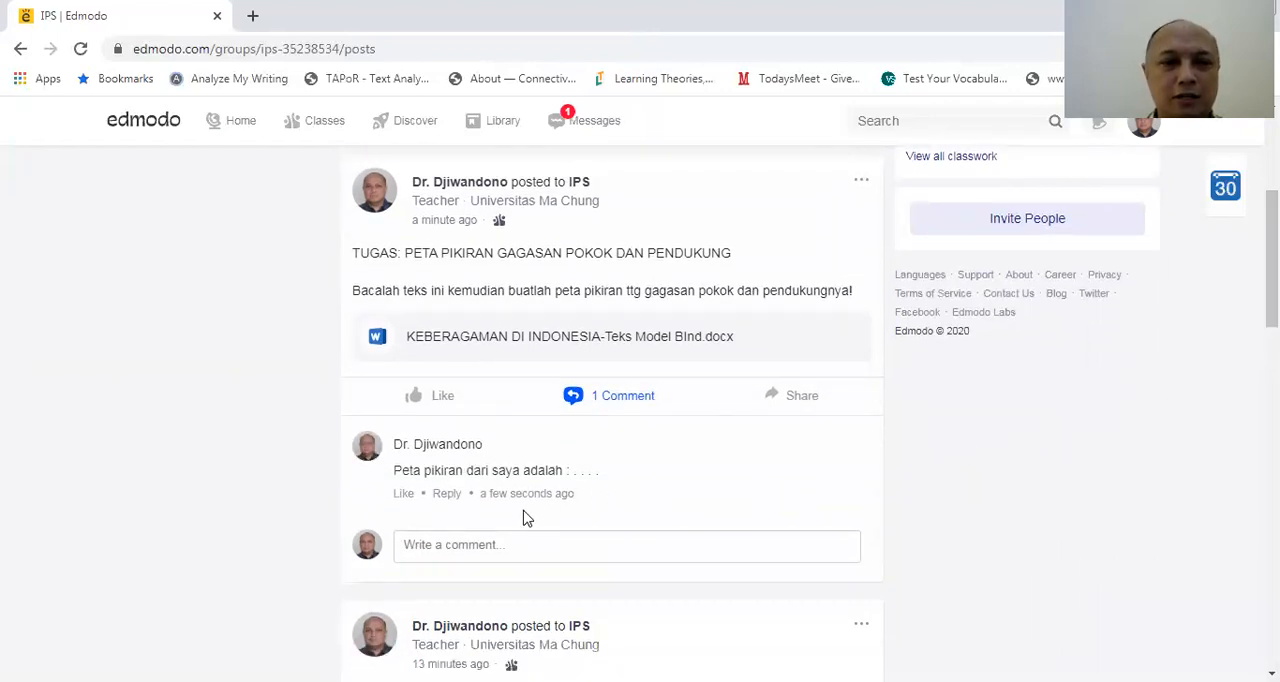
{"action": "left_click", "coordinate": [447, 494]}
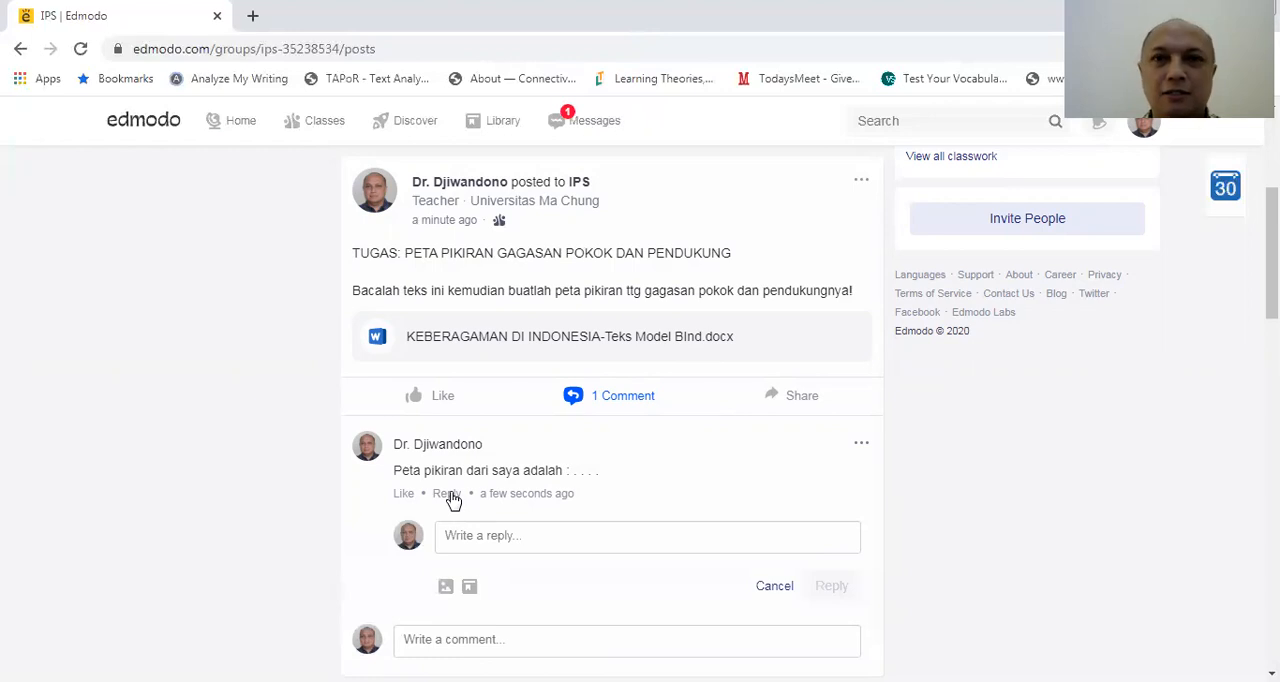
{"action": "left_click", "coordinate": [530, 540]}
{"action": "type", "text": "Ba"}
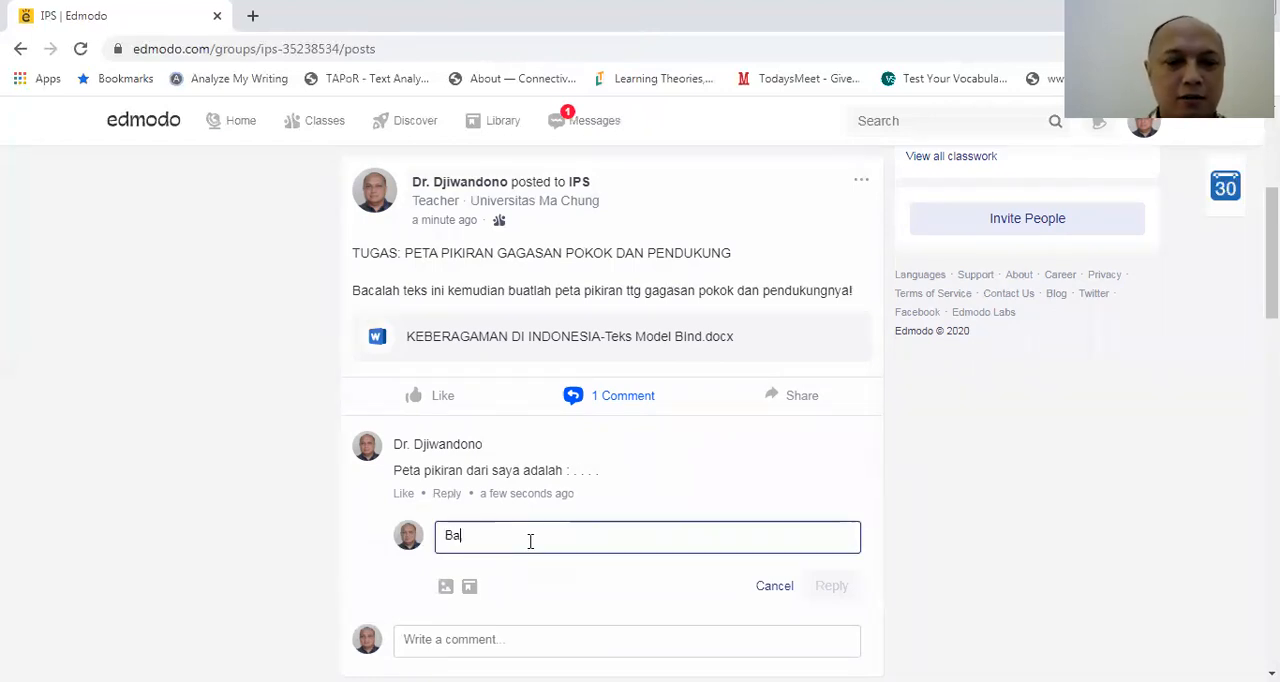
{"action": "type", "text": "gus, sudah len"}
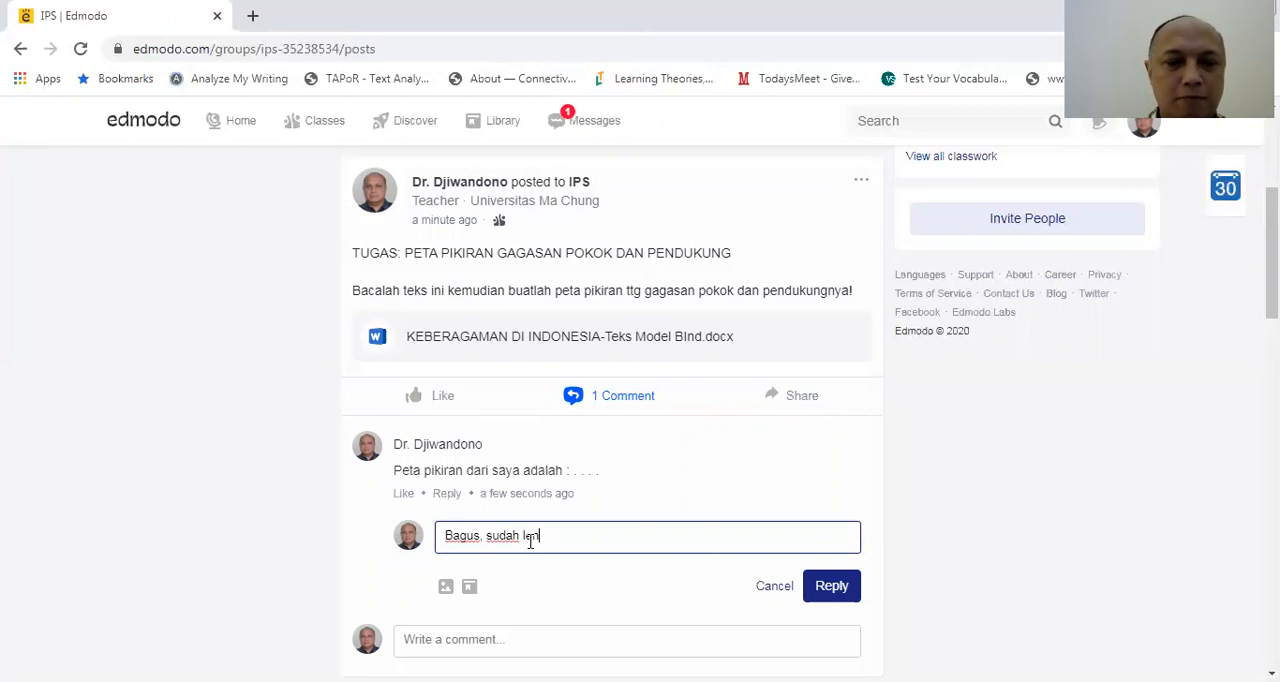
{"action": "type", "text": "gkap . . . ."}
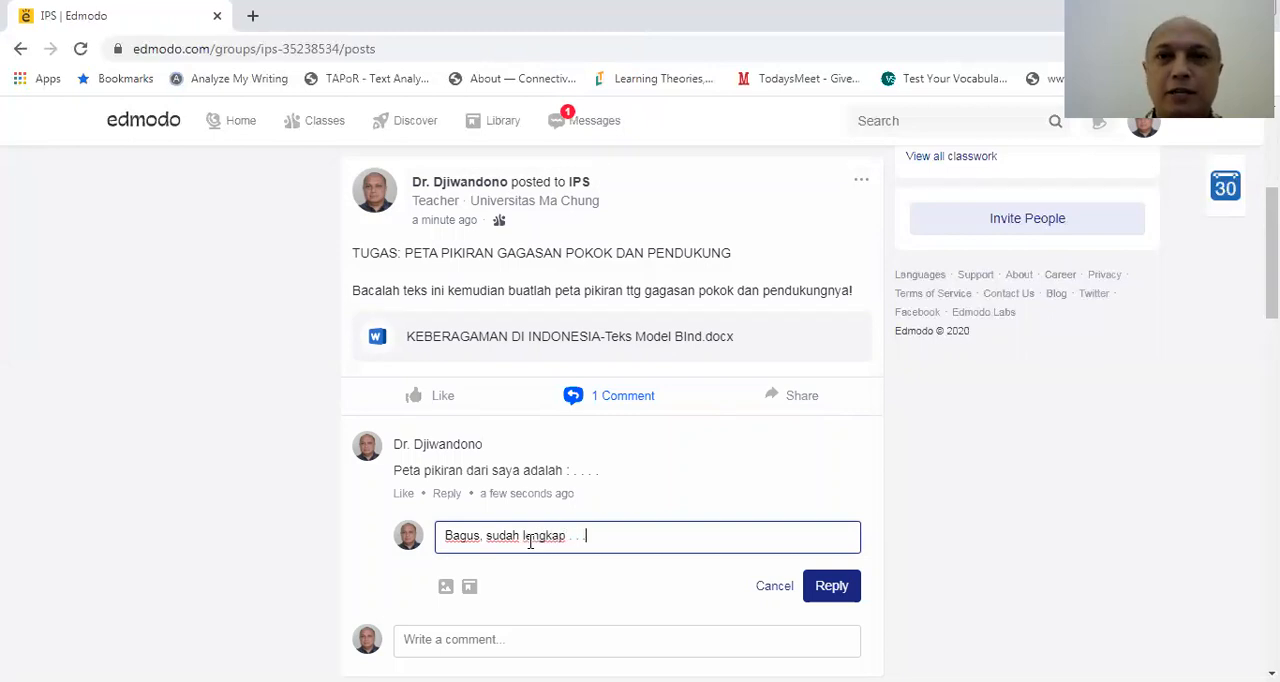
{"action": "left_click", "coordinate": [849, 592]}
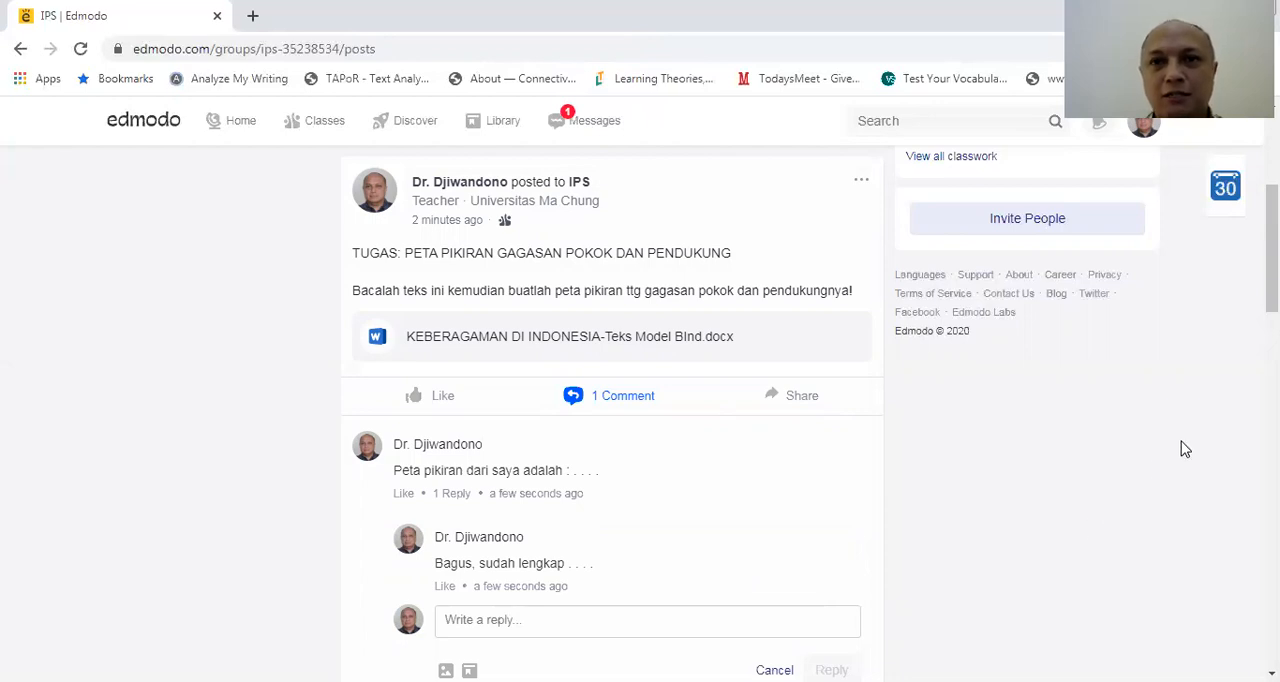
{"action": "scroll", "coordinate": [1272, 250], "scroll_direction": "up", "scroll_amount": 2}
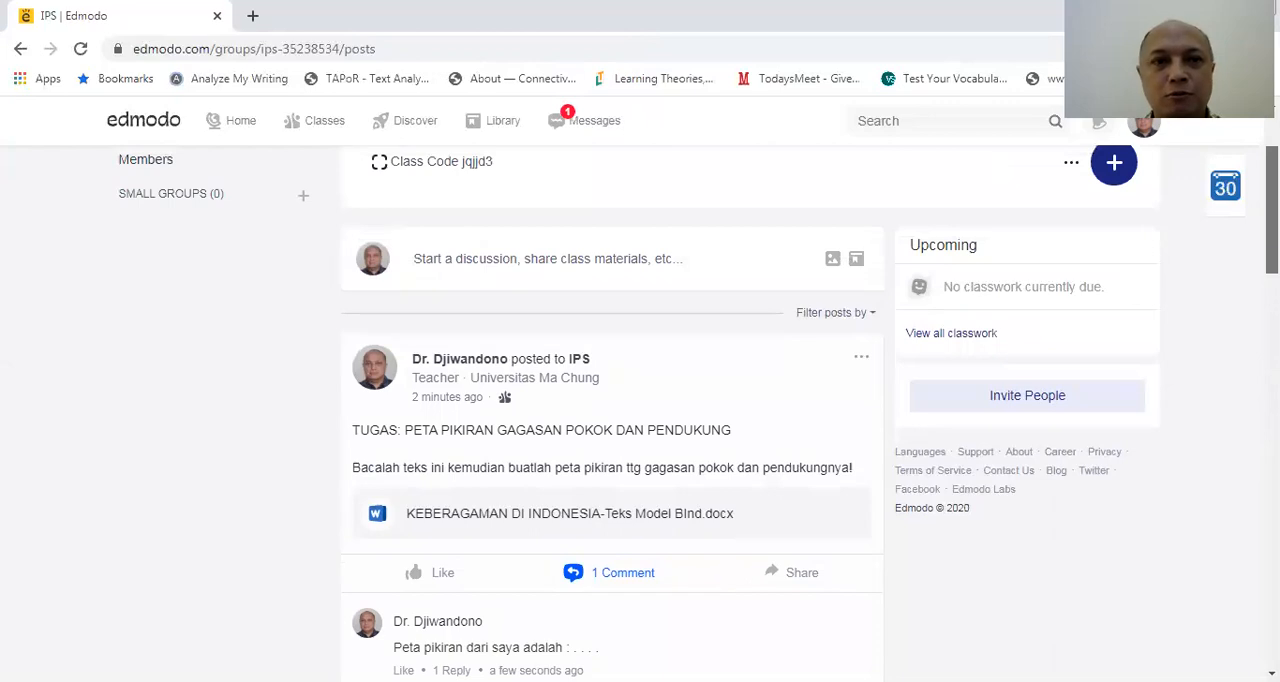
{"action": "scroll", "coordinate": [958, 285], "scroll_direction": "up", "scroll_amount": 1}
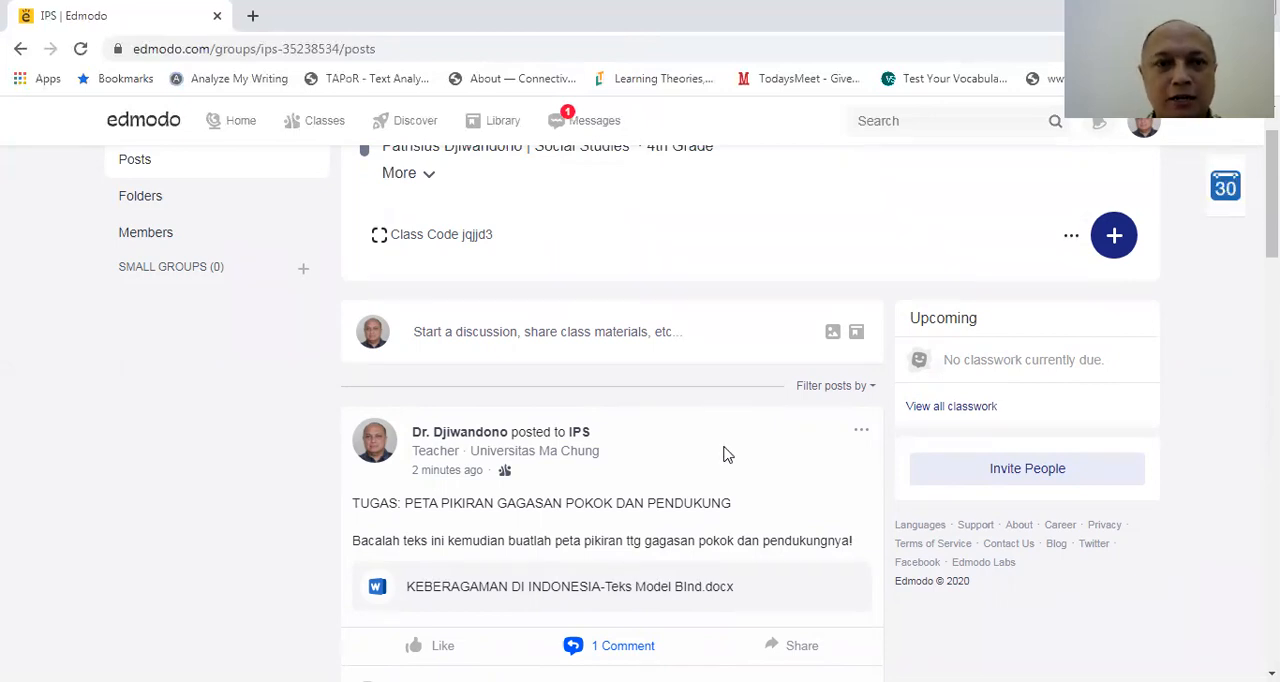
{"action": "mouse_move", "coordinate": [1272, 195]}
{"action": "left_mouse_down"}
{"action": "mouse_move", "coordinate": [1272, 288]}
{"action": "mouse_move", "coordinate": [1272, 207]}
{"action": "left_mouse_up"}
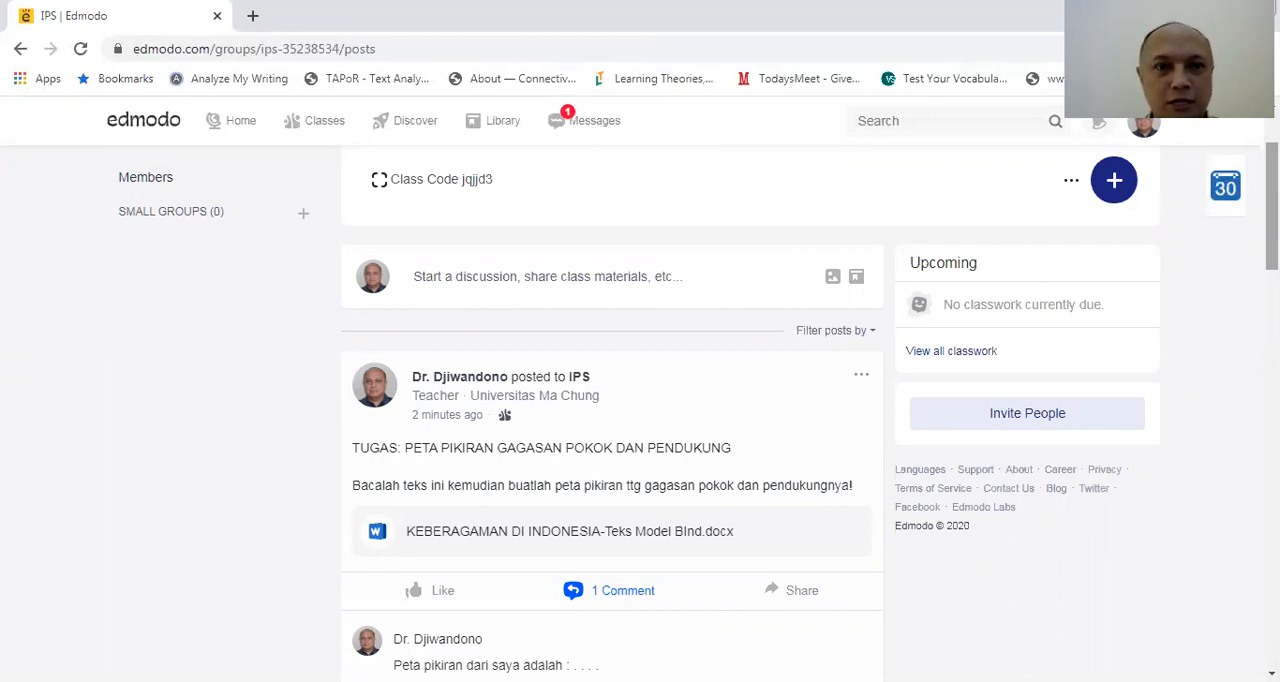
{"action": "left_click", "coordinate": [660, 280]}
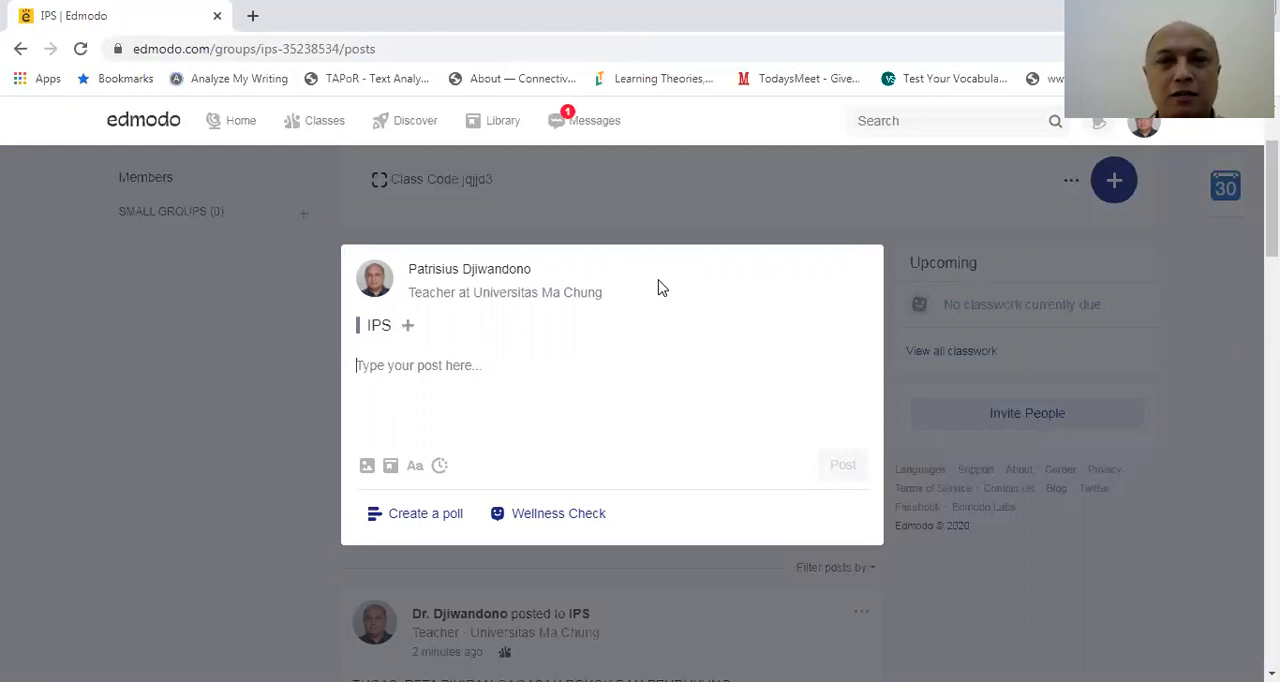
{"action": "left_click", "coordinate": [266, 350]}
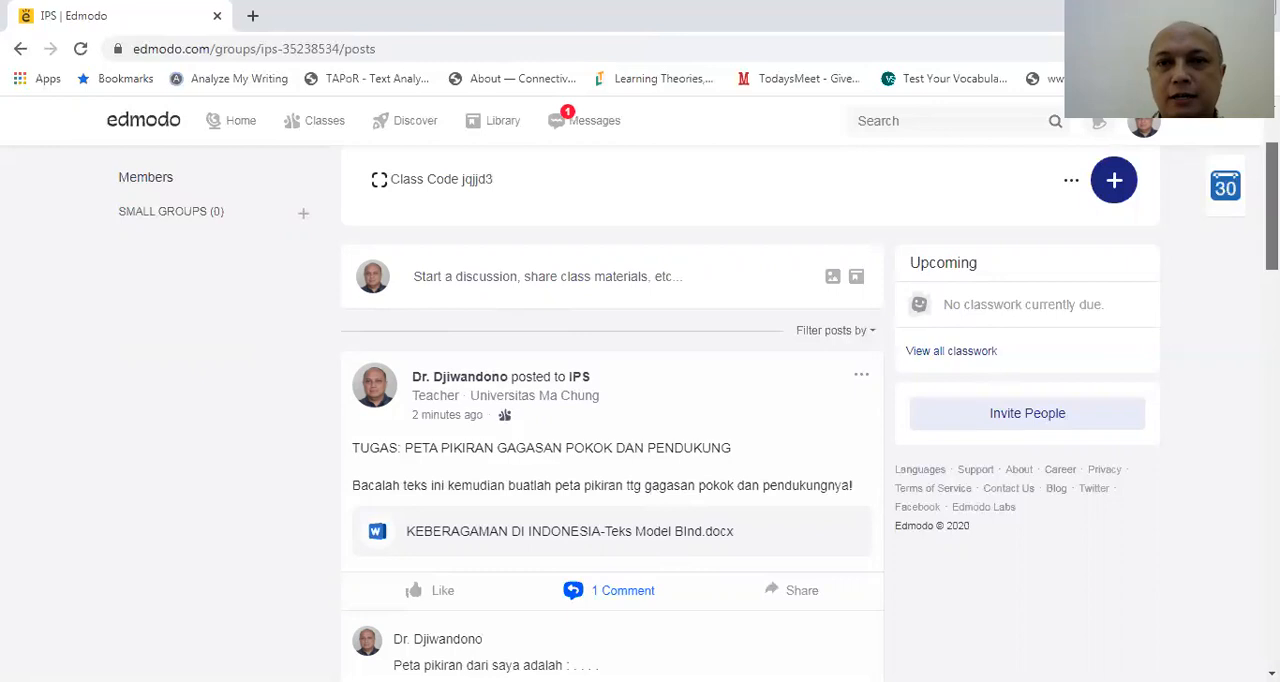
Create a new quiz for the IPS class
{"action": "scroll", "coordinate": [1270, 200], "scroll_direction": "up", "scroll_amount": 2}
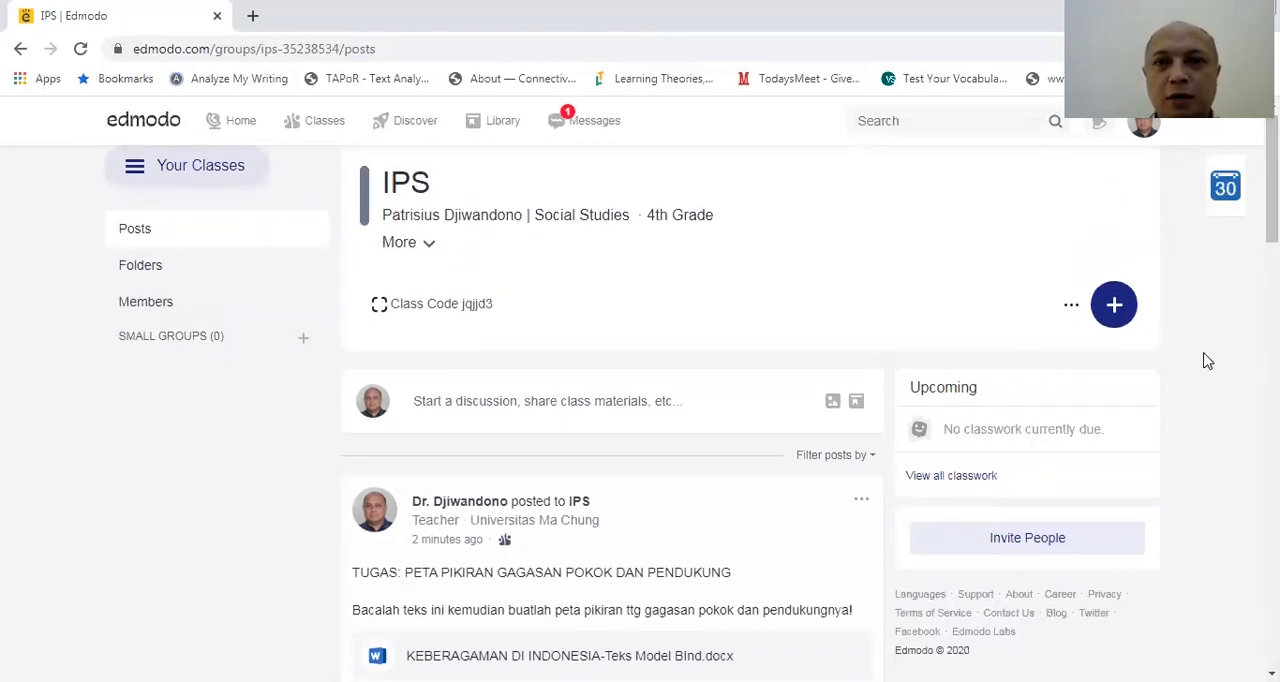
{"action": "left_click", "coordinate": [1116, 308]}
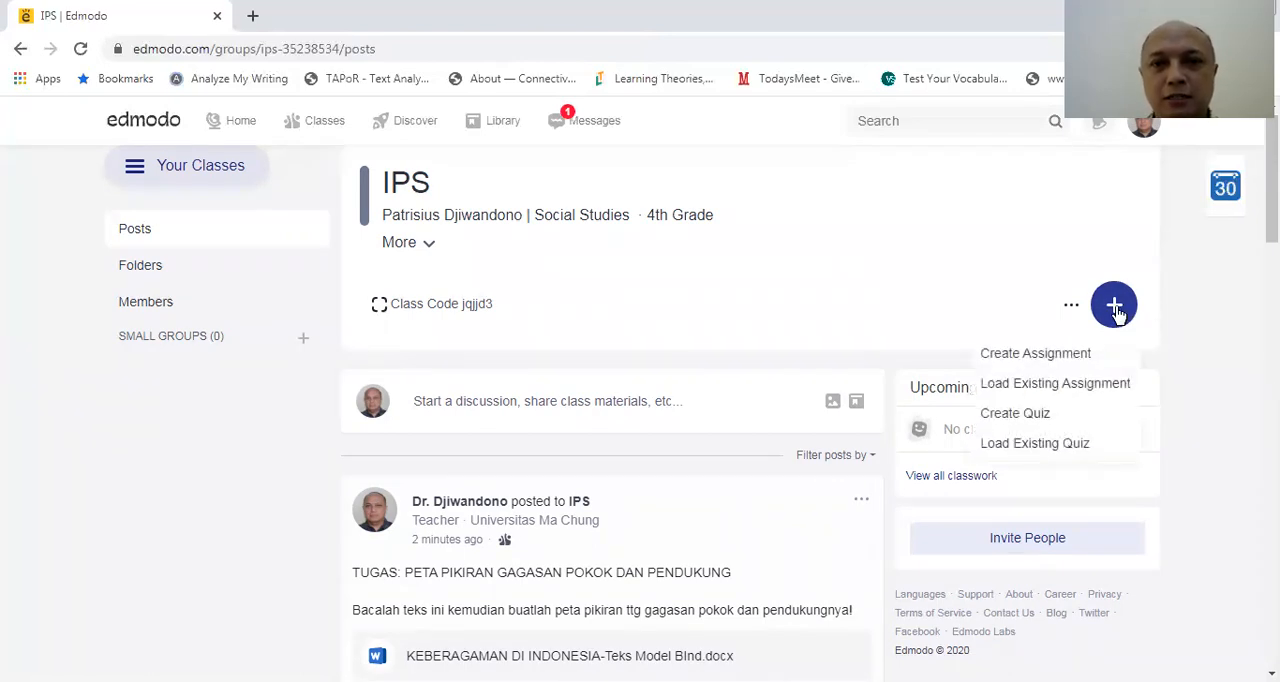
{"action": "left_click", "coordinate": [1042, 418]}
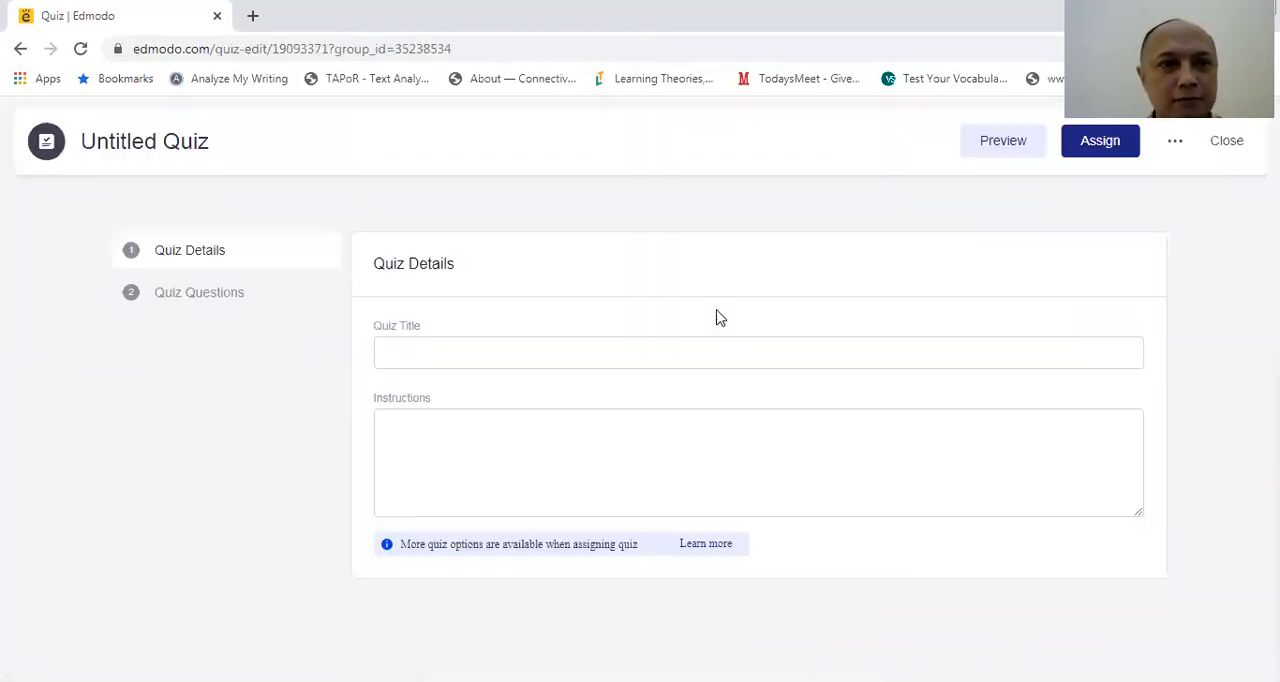
Title the quiz "UJIAN BAHASA INDONESIA"
{"action": "left_click", "coordinate": [429, 354]}
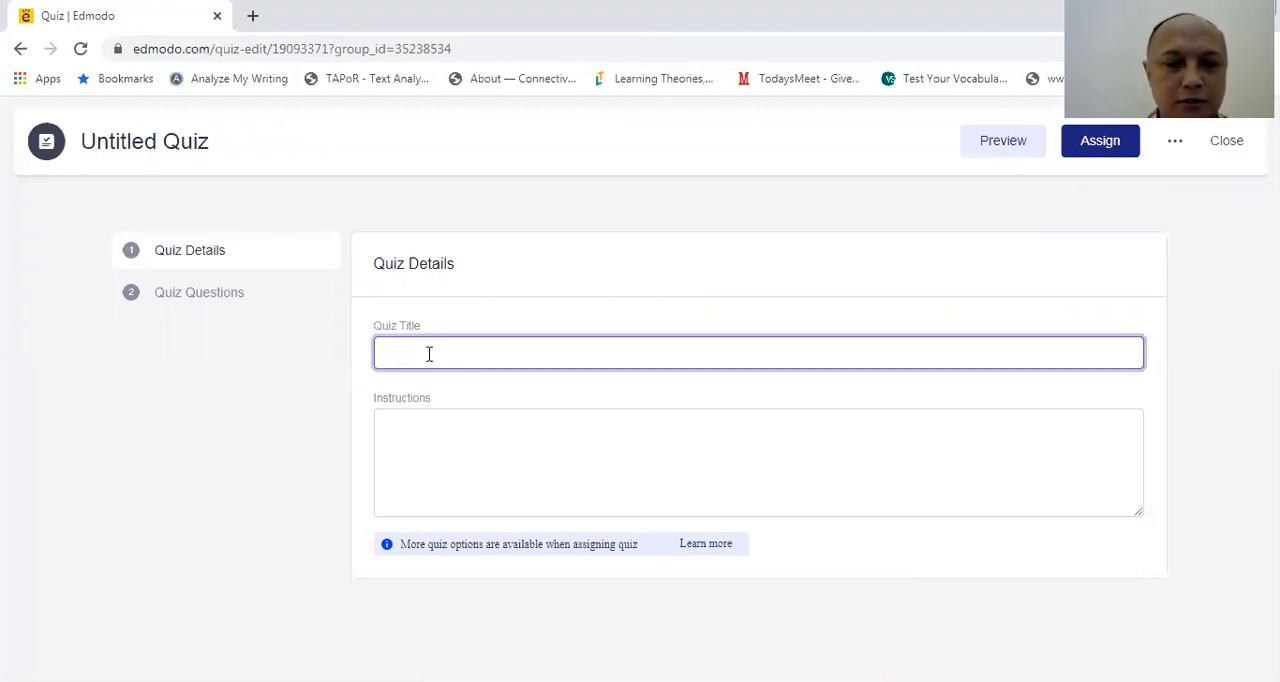
{"action": "type", "text": "UJIAN"}
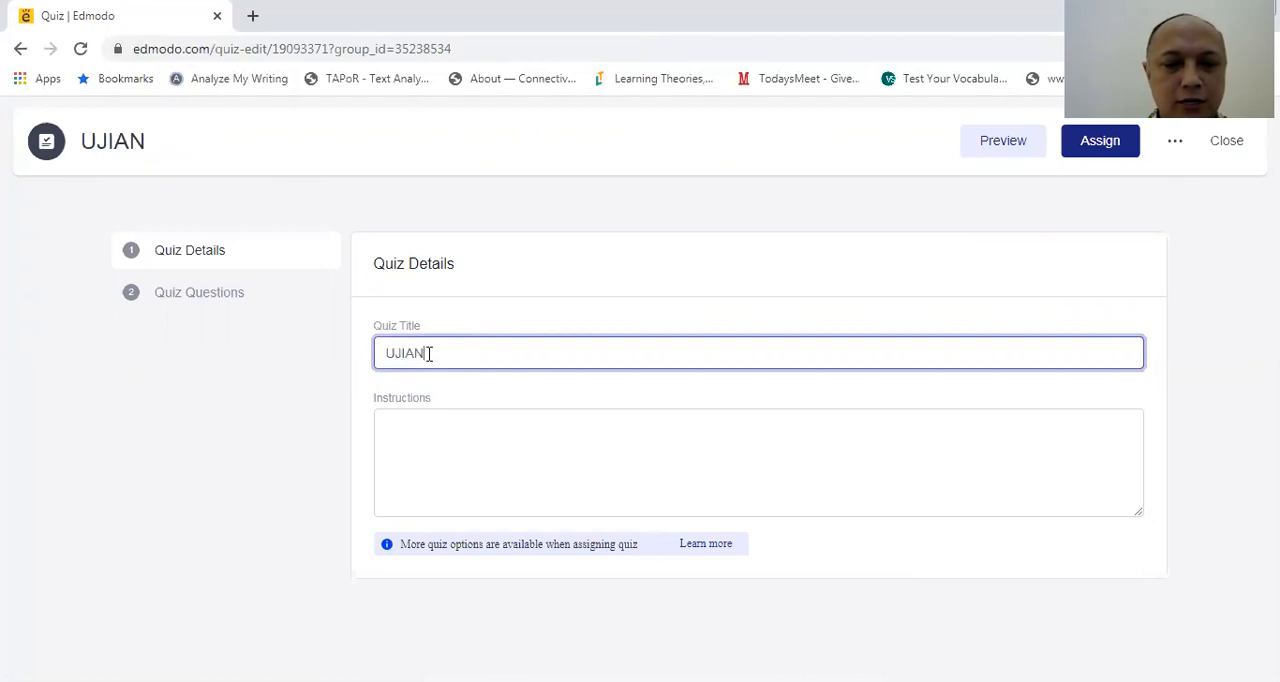
{"action": "type", "text": " BAHASA"}
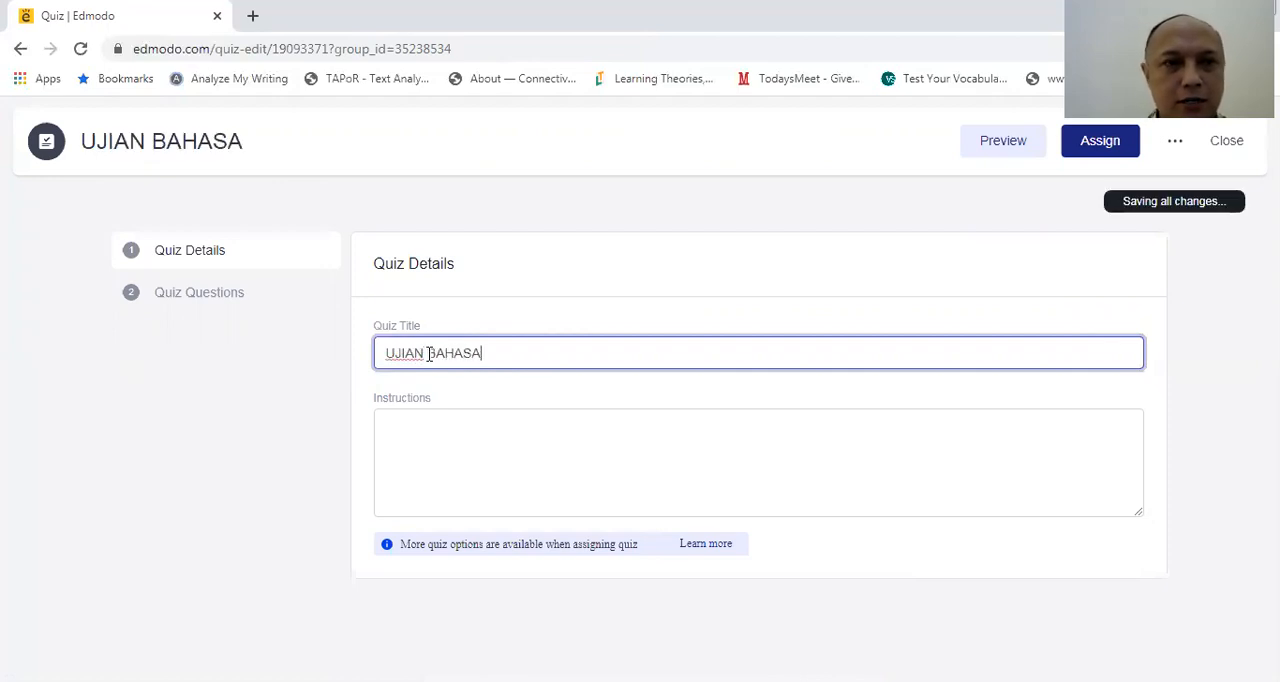
{"action": "type", "text": " INDONESIA"}
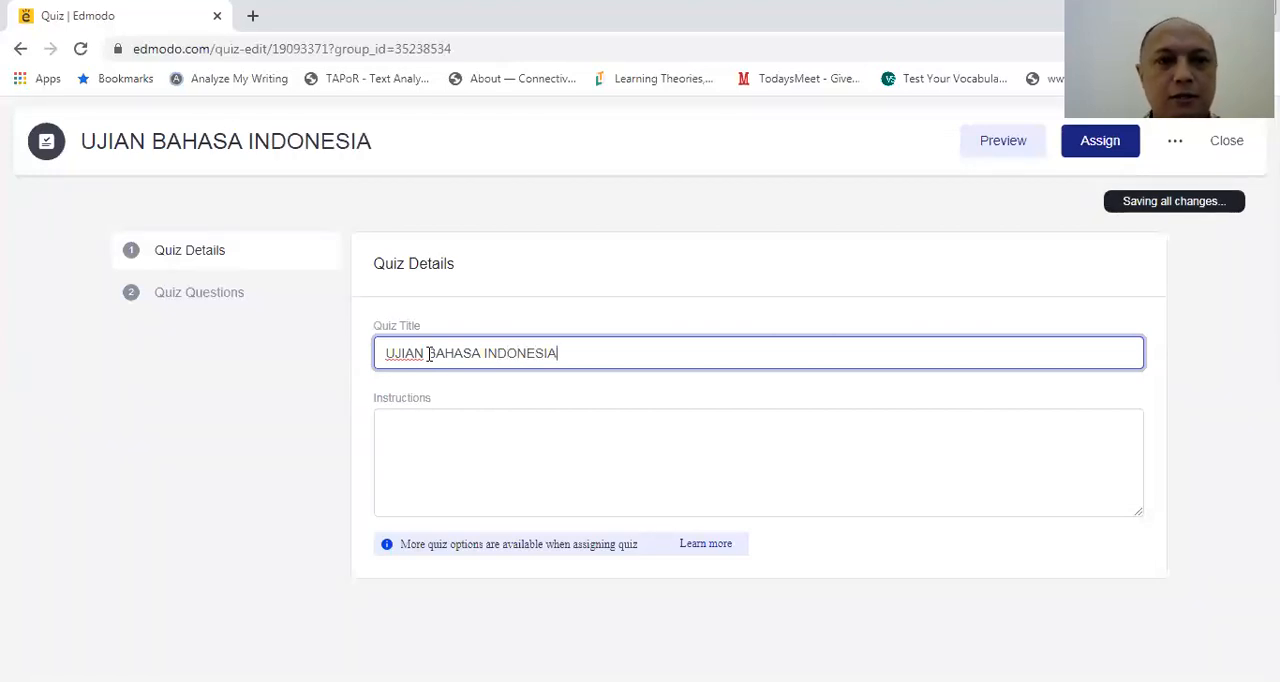
Enter the quiz instructions "Bacalah teks ini kemudian jawab pertanyaannya"
{"action": "left_click", "coordinate": [438, 418]}
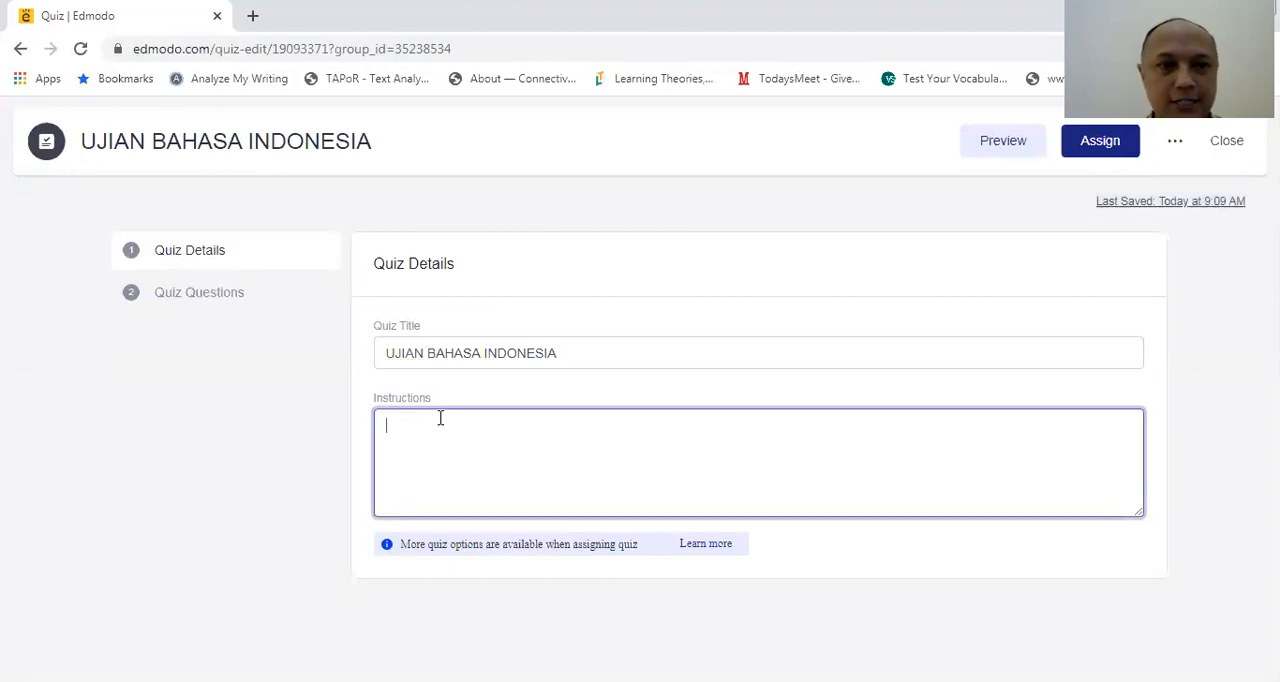
{"action": "type", "text": "B"}
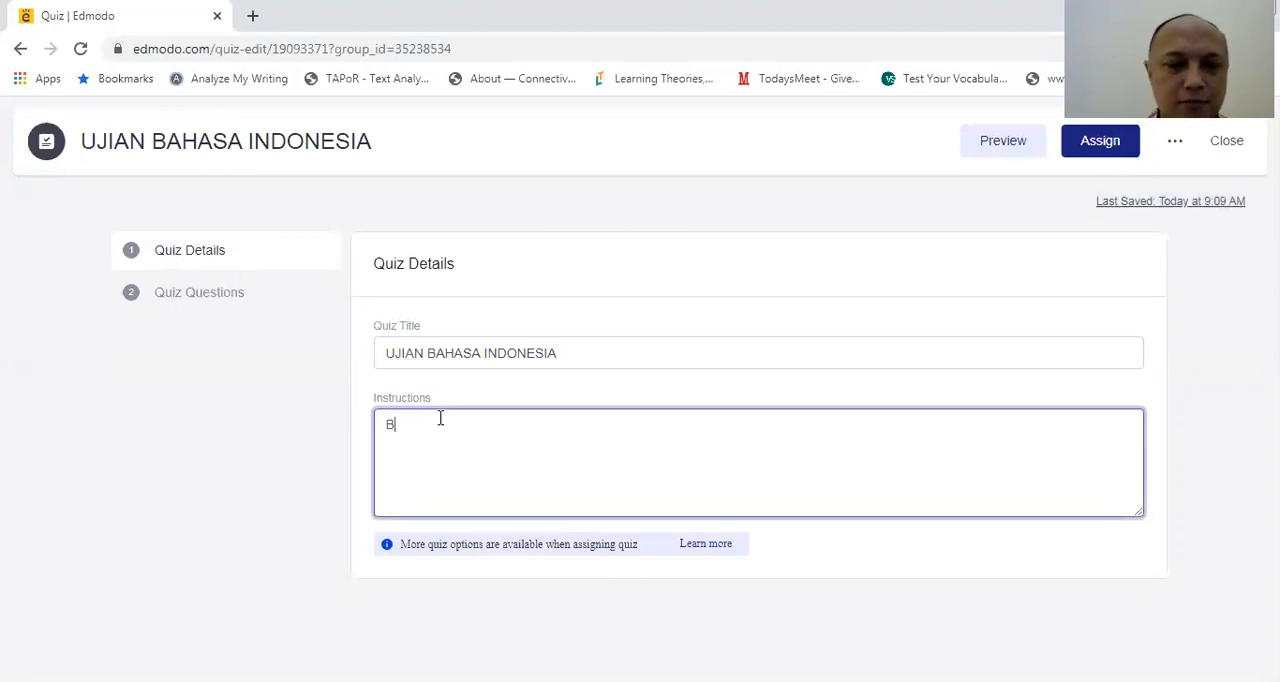
{"action": "type", "text": "acalah teks ini"}
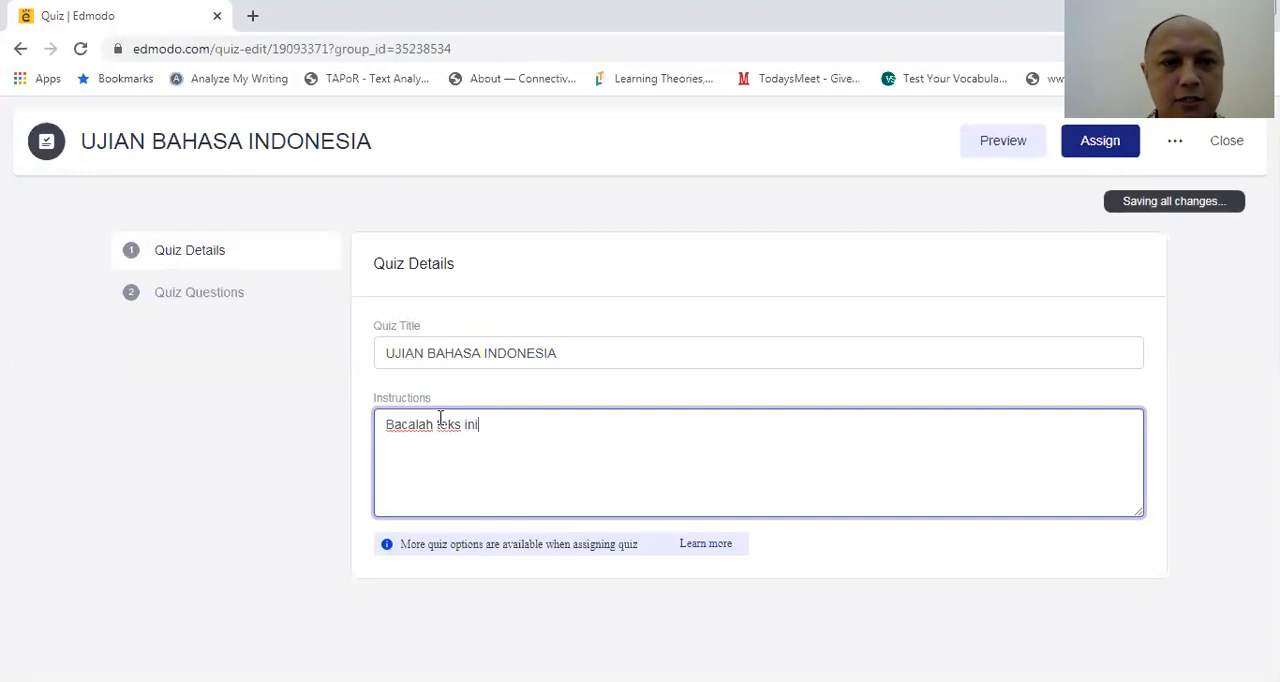
{"action": "type", "text": " kemu"}
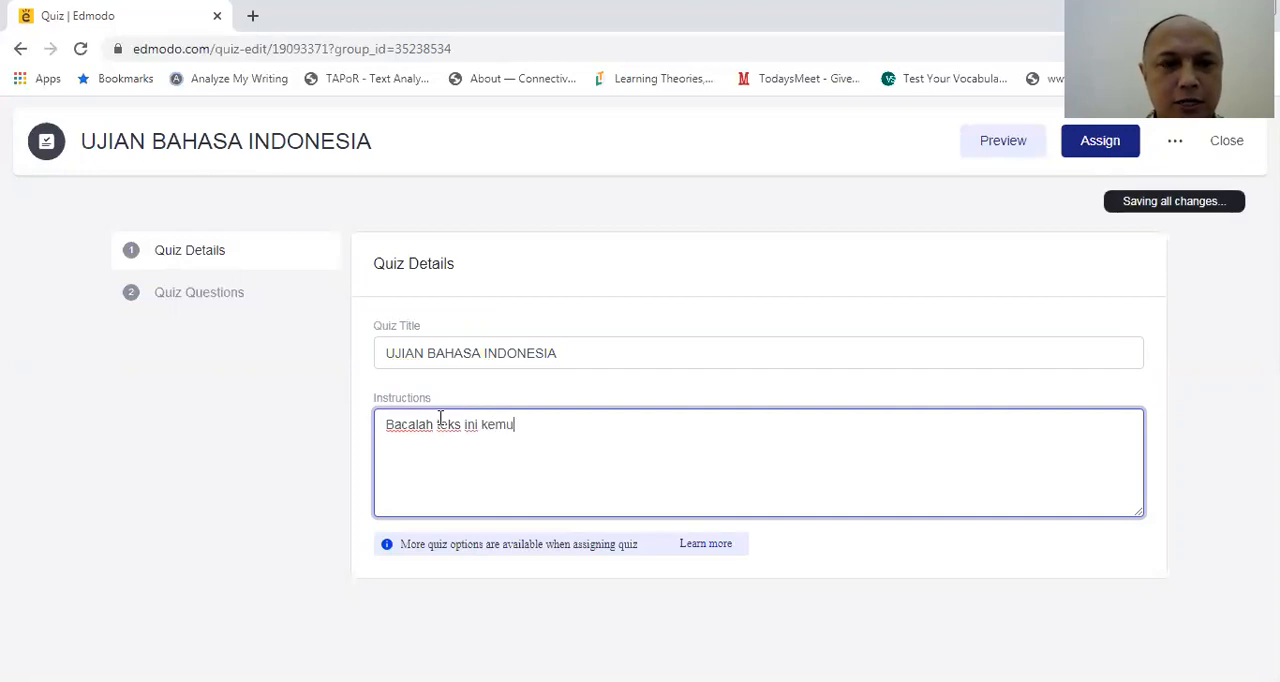
{"action": "type", "text": "dian jawab pe"}
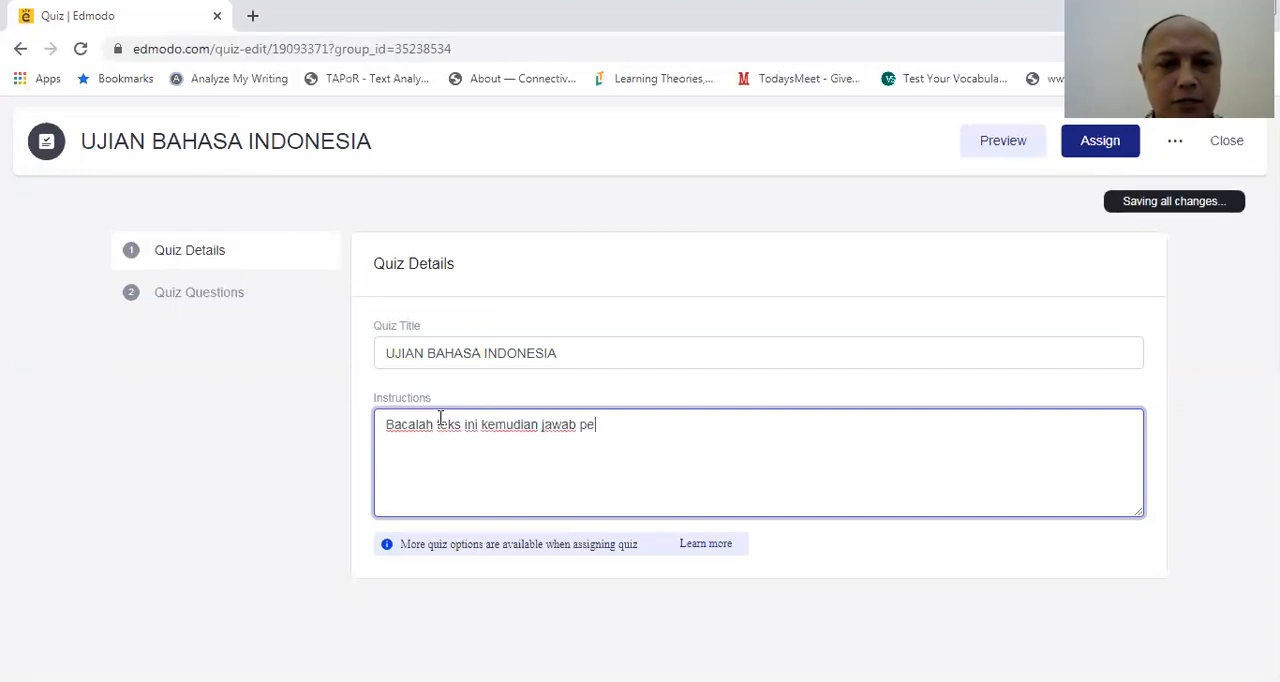
{"action": "type", "text": "rtanyaannya"}
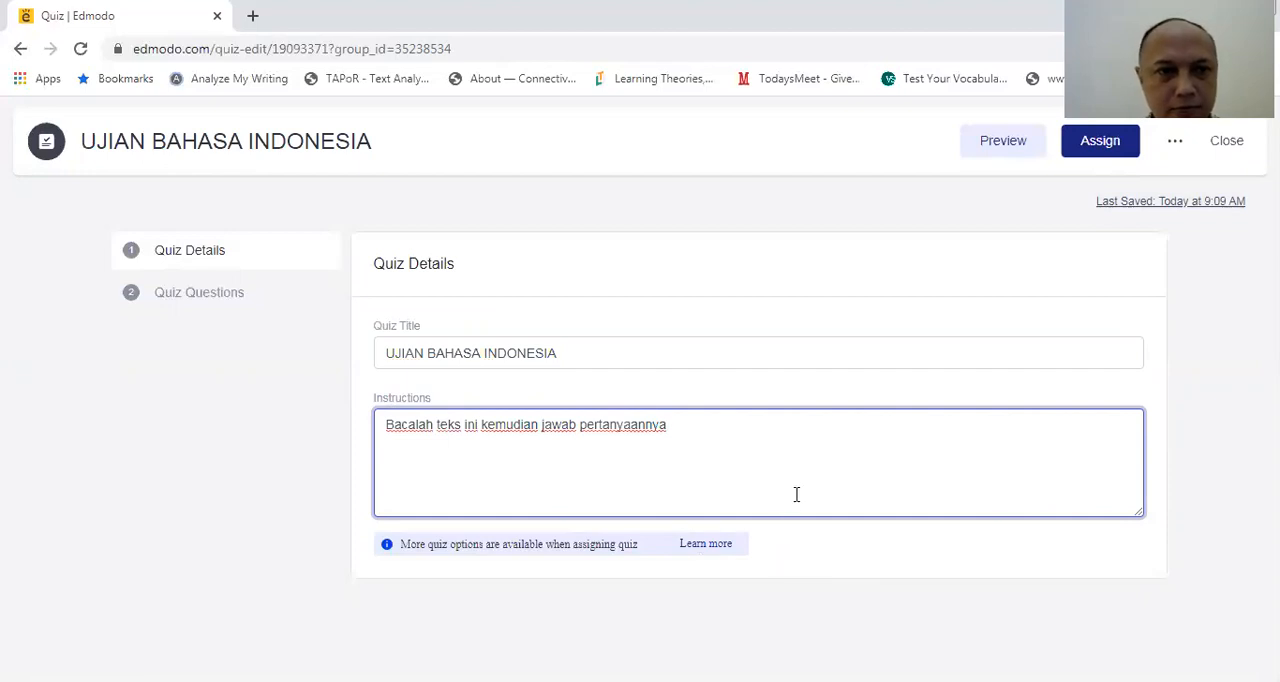
Open the quiz's questions section and examine the question types available for question 1, leaving it as Multiple Choice
{"action": "left_click", "coordinate": [222, 307]}
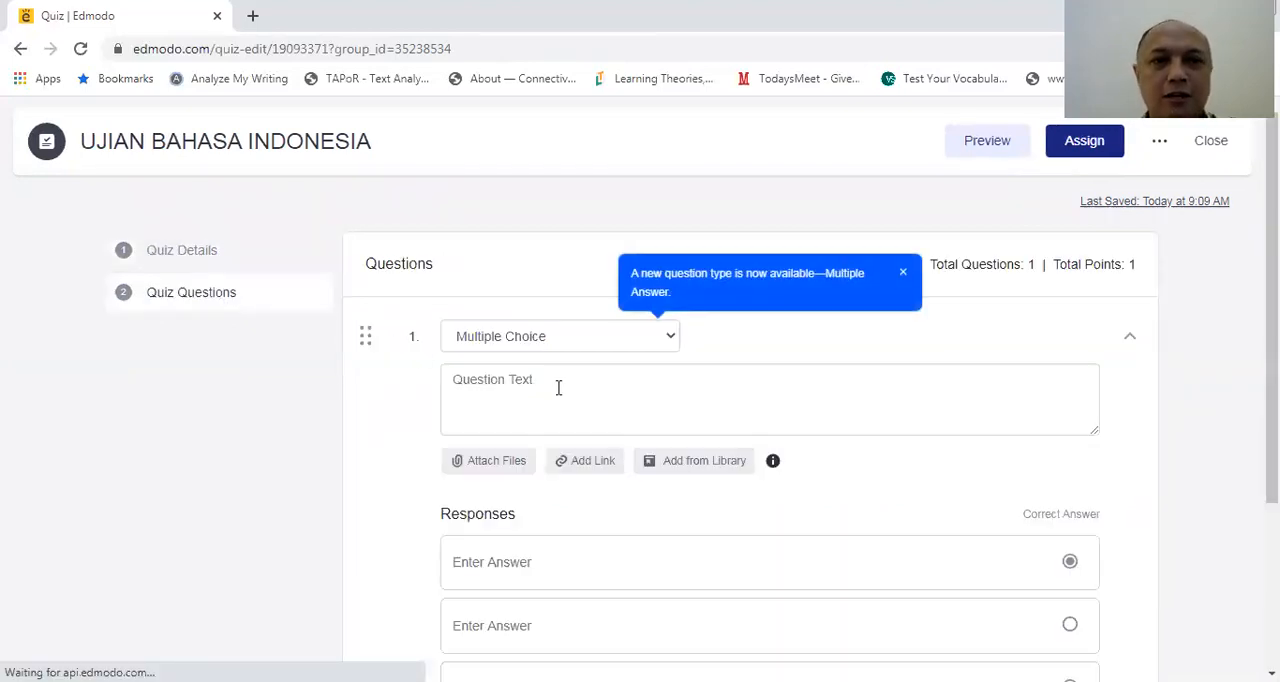
{"action": "left_click", "coordinate": [672, 343]}
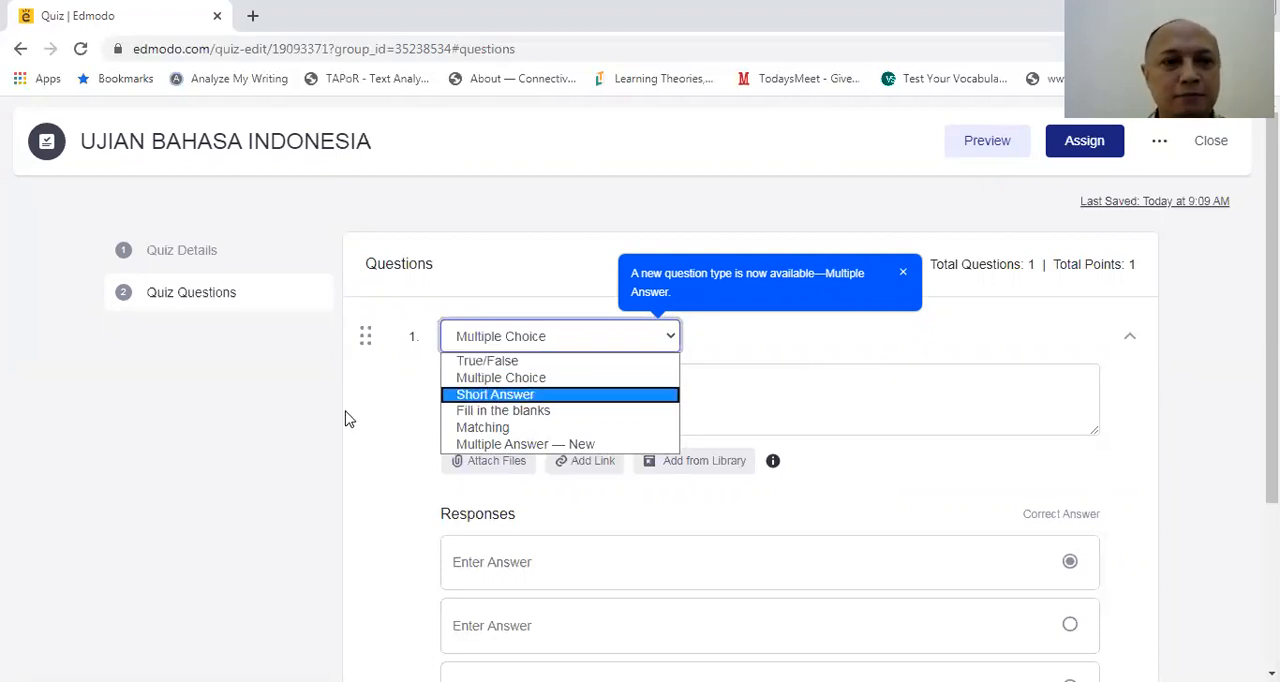
{"action": "left_click", "coordinate": [317, 432]}
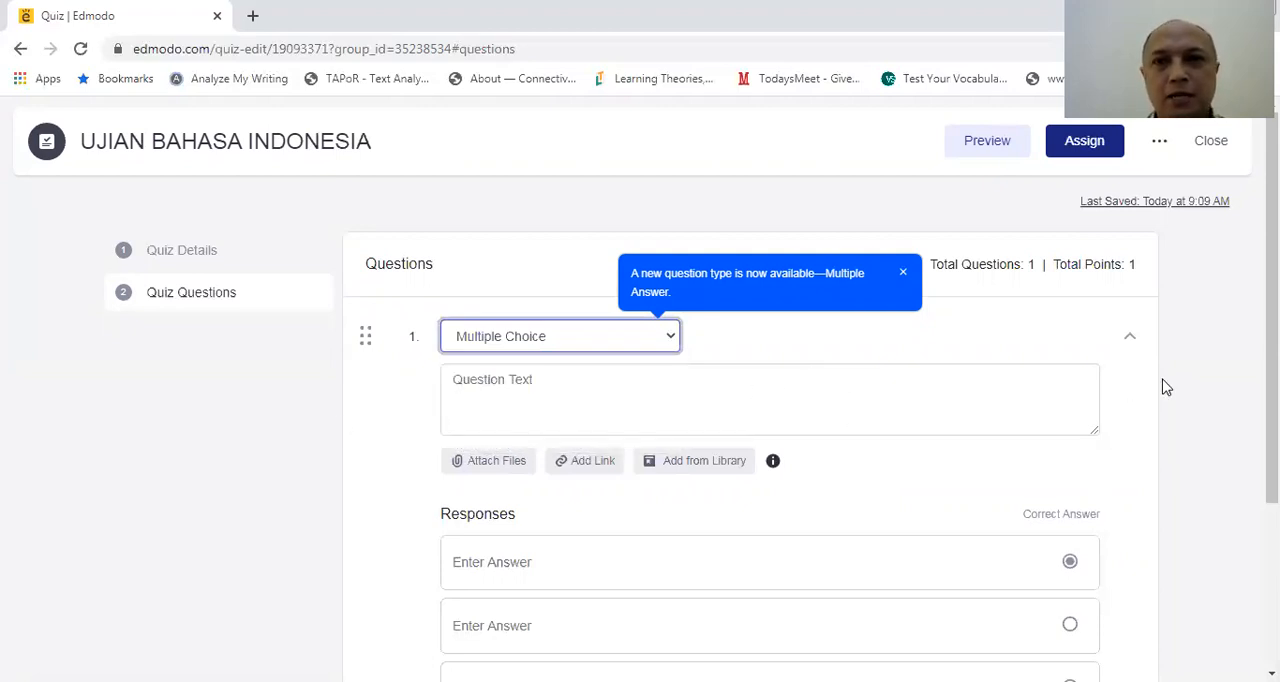
{"action": "left_click", "coordinate": [1250, 362]}
{"action": "mouse_move", "coordinate": [1271, 345]}
{"action": "left_mouse_down"}
{"action": "mouse_move", "coordinate": [1271, 373]}
{"action": "mouse_move", "coordinate": [1271, 354]}
{"action": "left_mouse_up"}
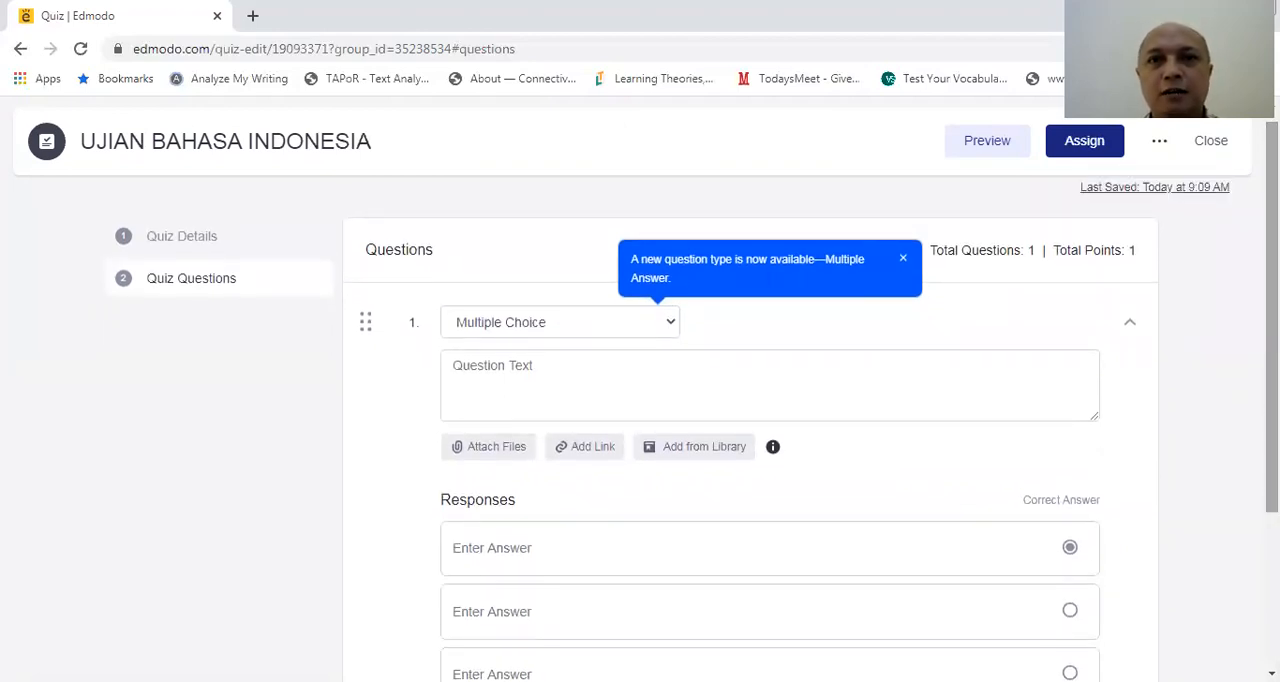